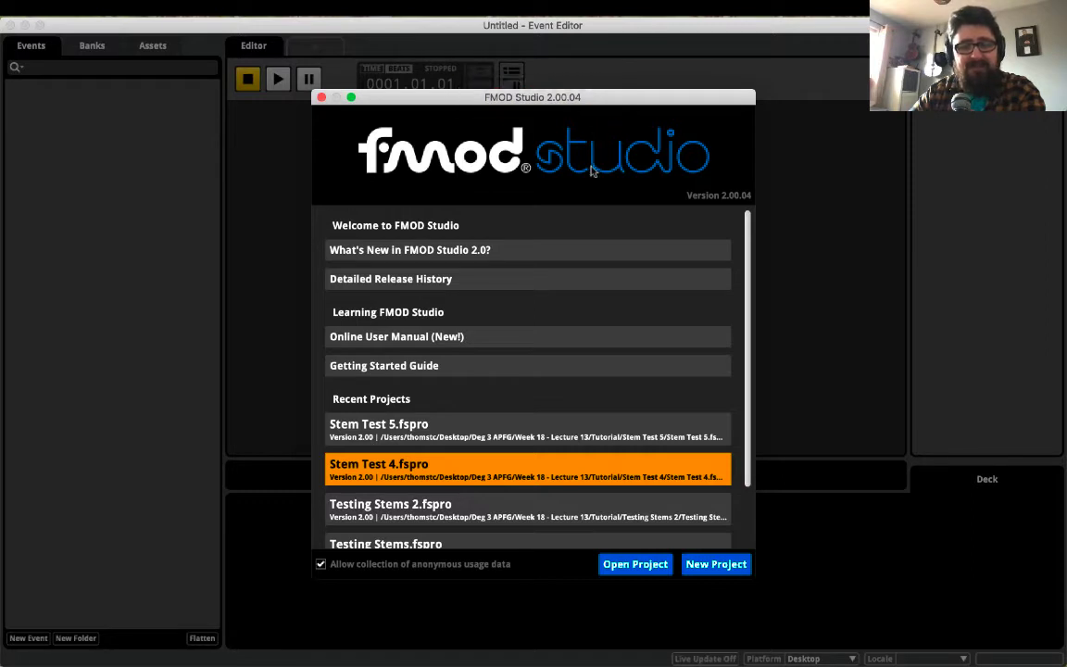
# Start a new empty project and bring up the New 2D/3D Event choices in the Events browser
pyautogui.click(690, 565)
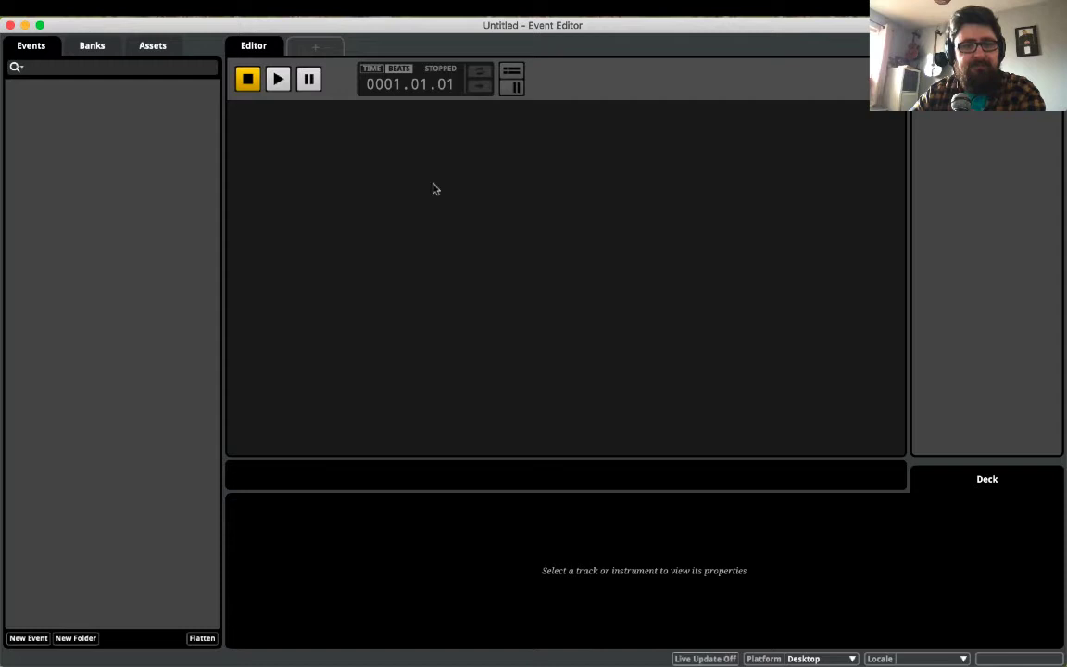
pyautogui.rightClick(120, 134)
pyautogui.moveTo(169, 146)
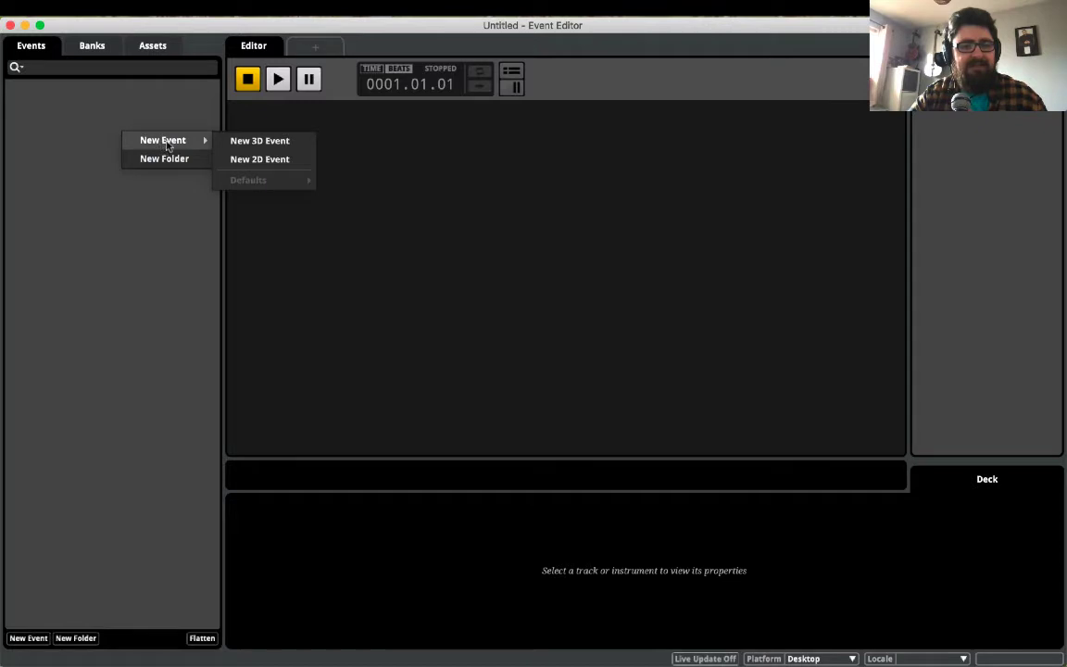
# Create a new 2D event named 'Vertical Layers'
pyautogui.click(295, 160)
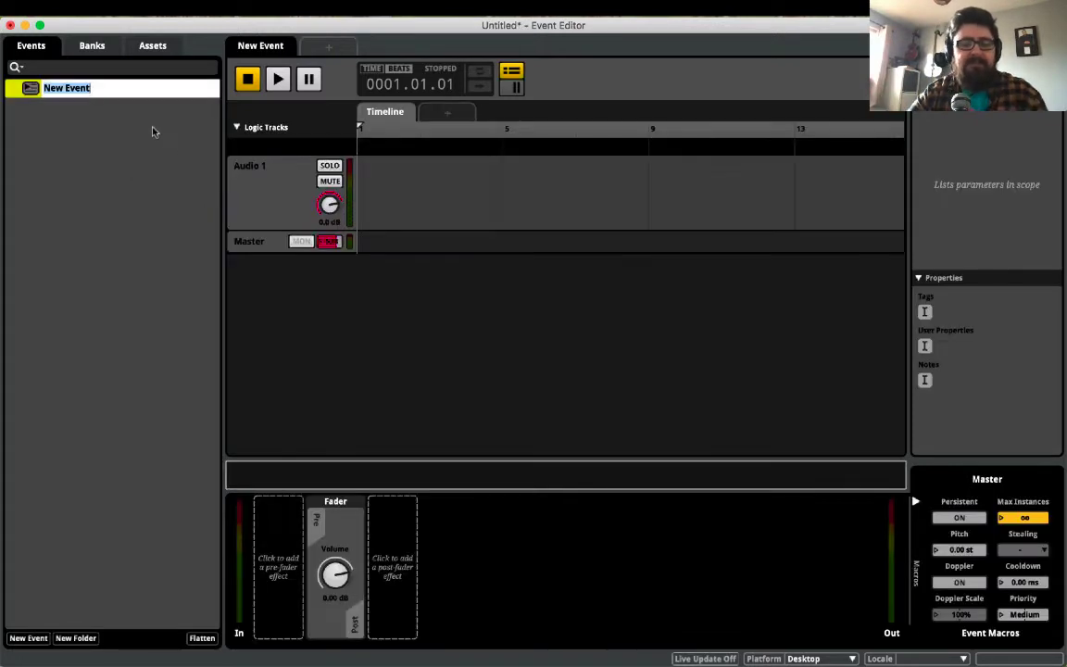
pyautogui.write('Vertical Layers')
pyautogui.press('Return')
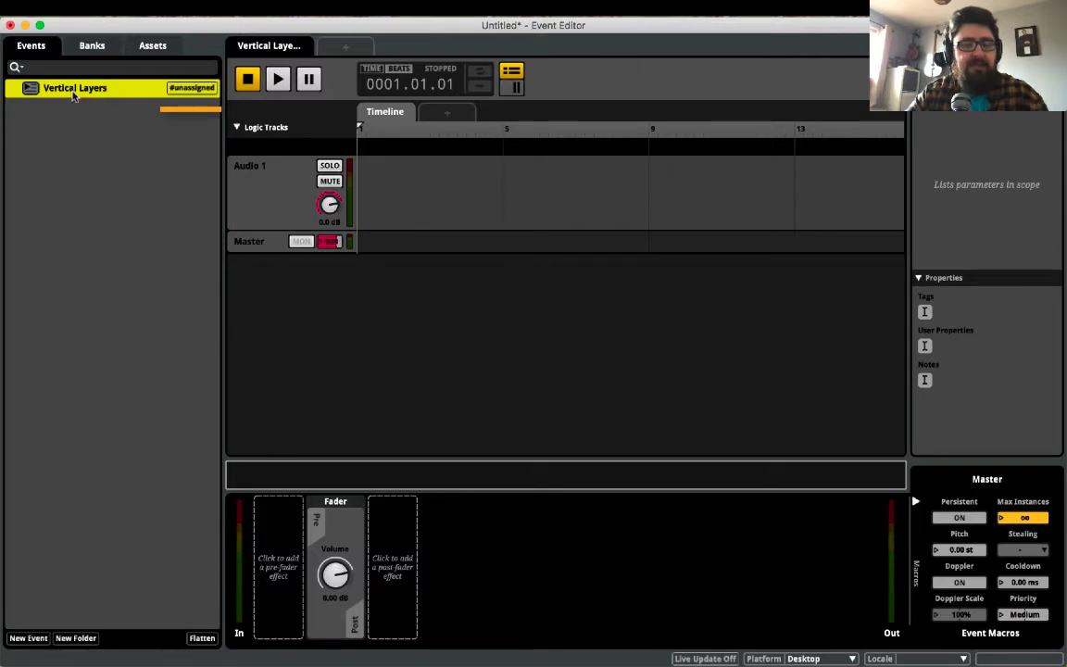
# Assign the Vertical Layers event to the Master bank
pyautogui.rightClick(200, 94)
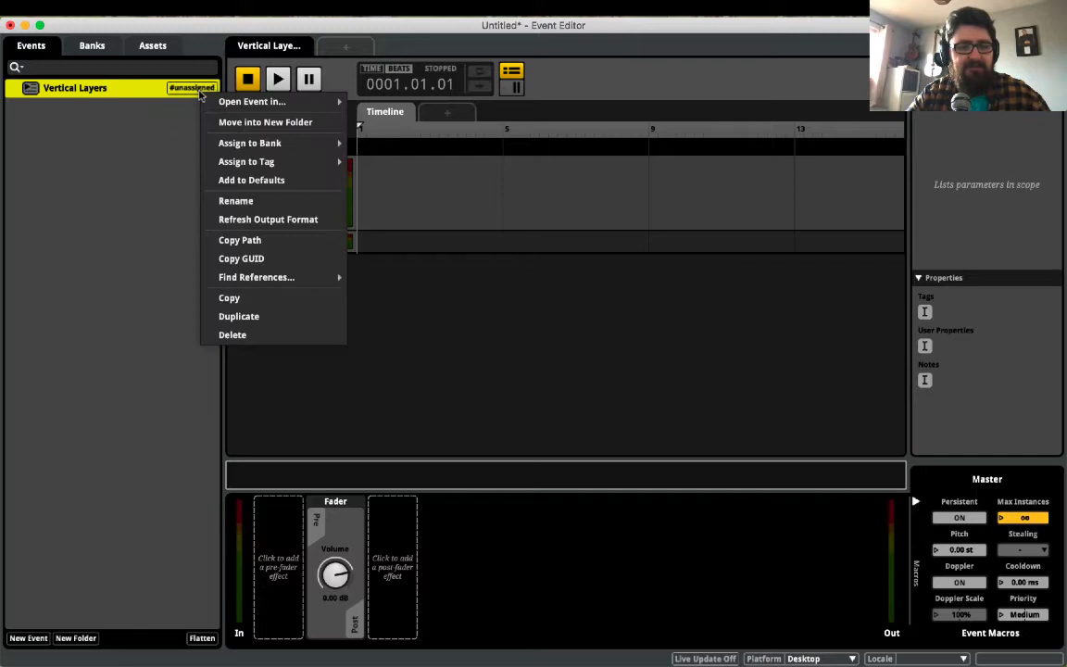
pyautogui.moveTo(231, 146)
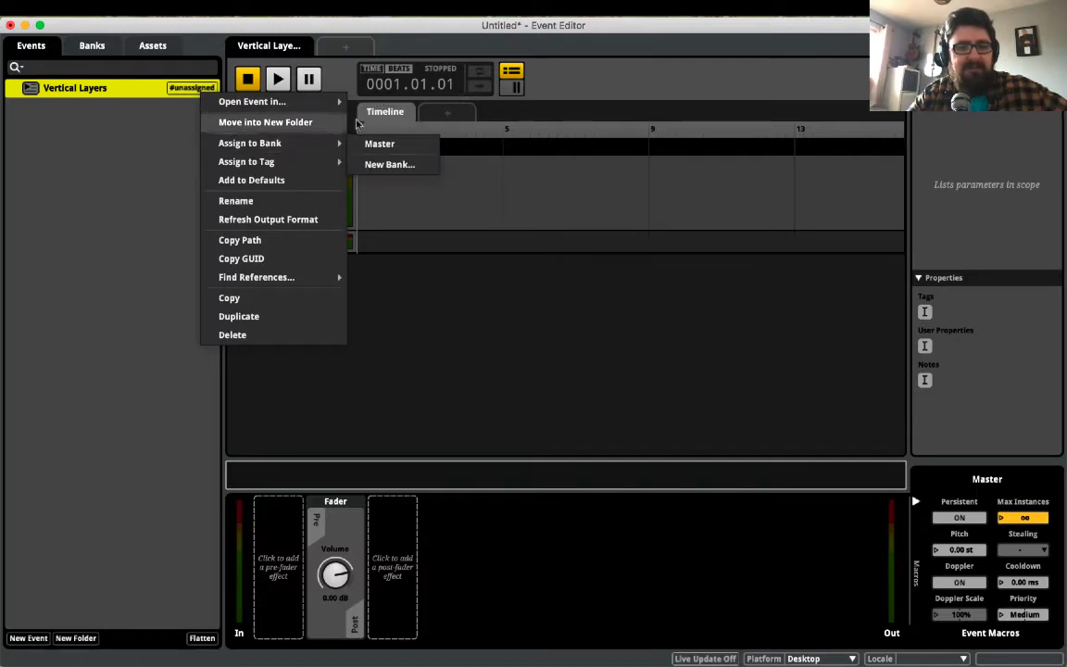
pyautogui.click(378, 144)
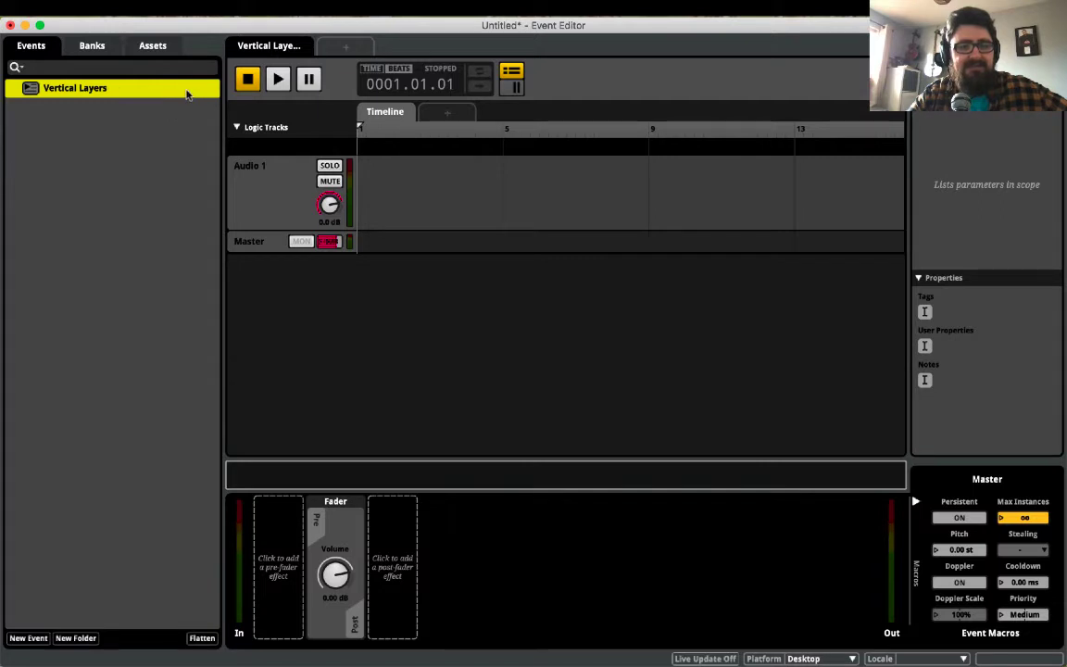
# Add more audio tracks below Audio 1 and begin renaming Audio 1 to 'Layer 1'
pyautogui.click(276, 185)
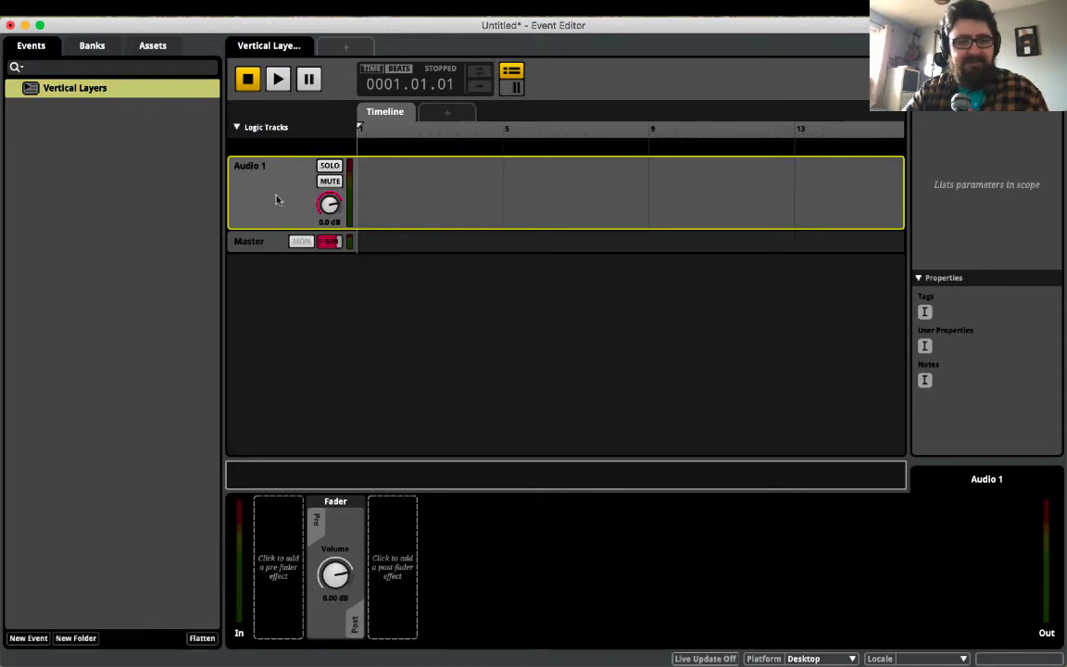
pyautogui.press('super+t')
pyautogui.press('super+t')
pyautogui.press('super+t')
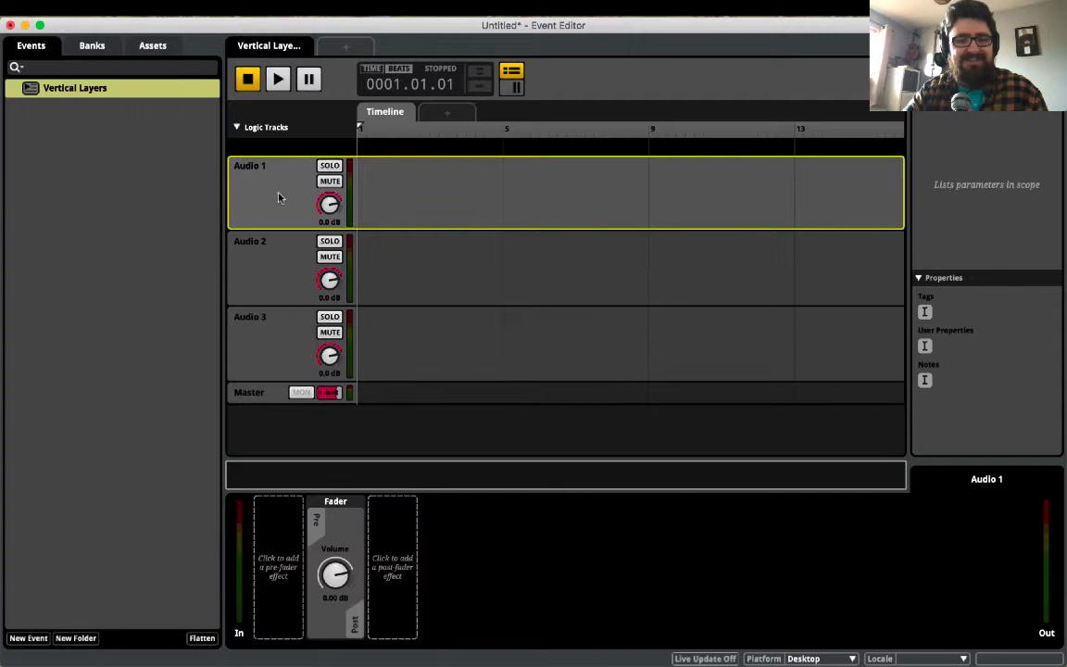
pyautogui.scroll(-1, 279, 203)
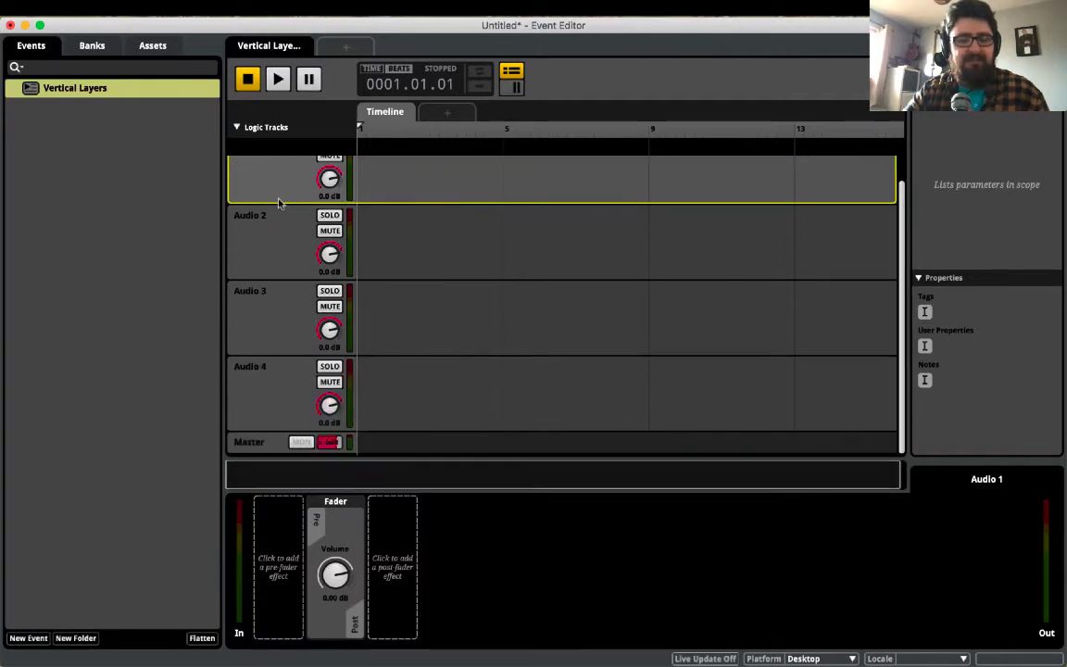
pyautogui.scroll(1, 275, 187)
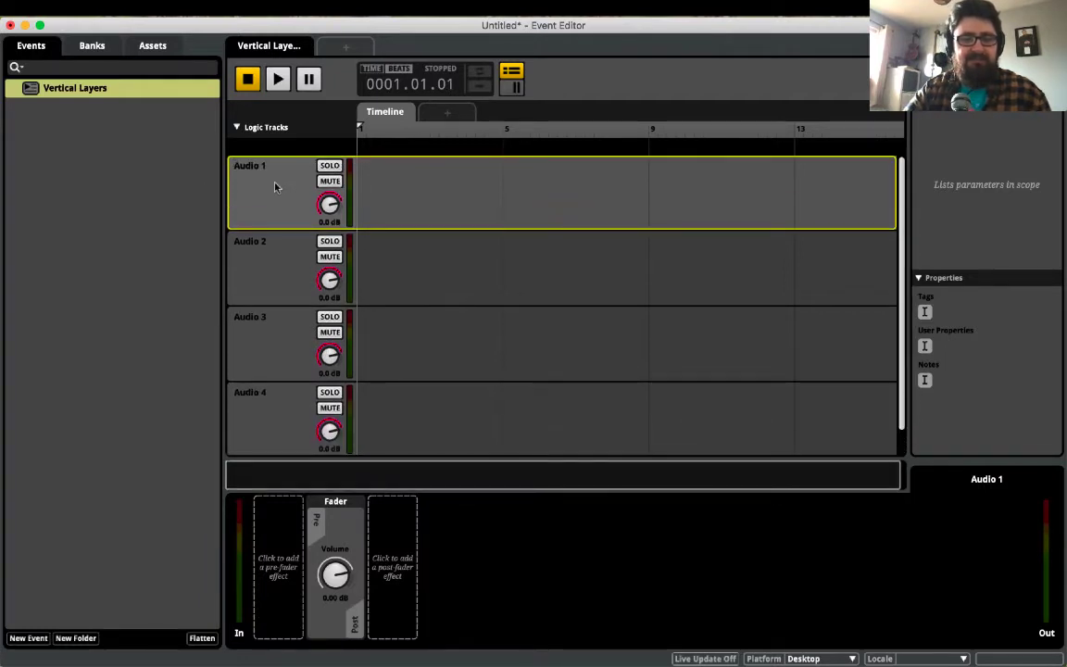
pyautogui.doubleClick(252, 165)
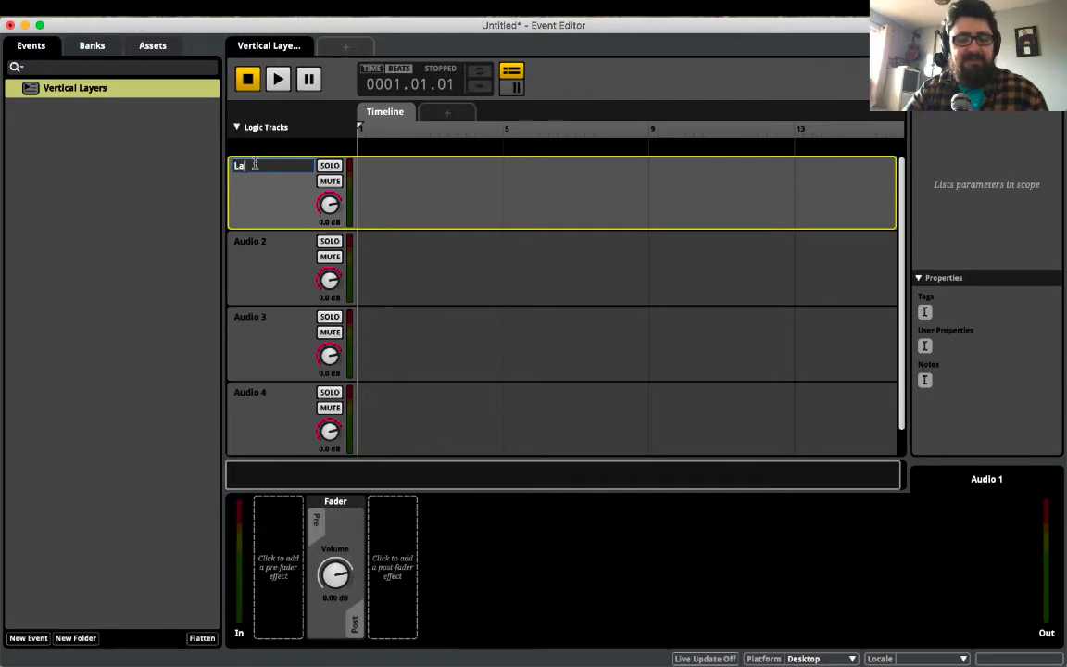
pyautogui.write('Layer')
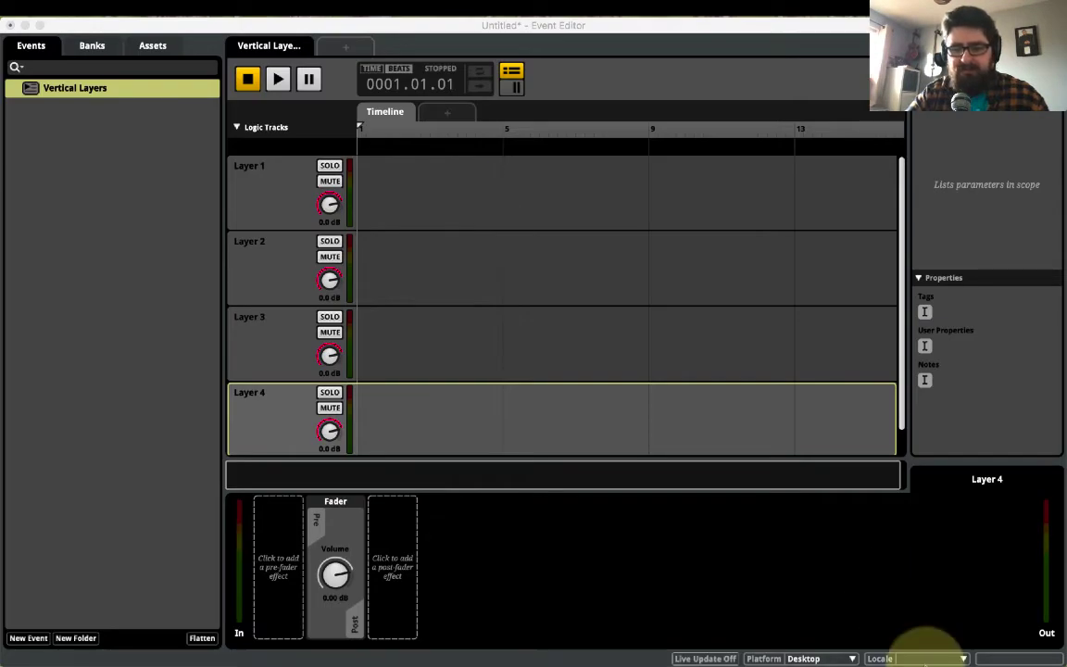
# Drop the 120bpm Layer wav files onto their matching Layer tracks
pyautogui.click(839, 649)
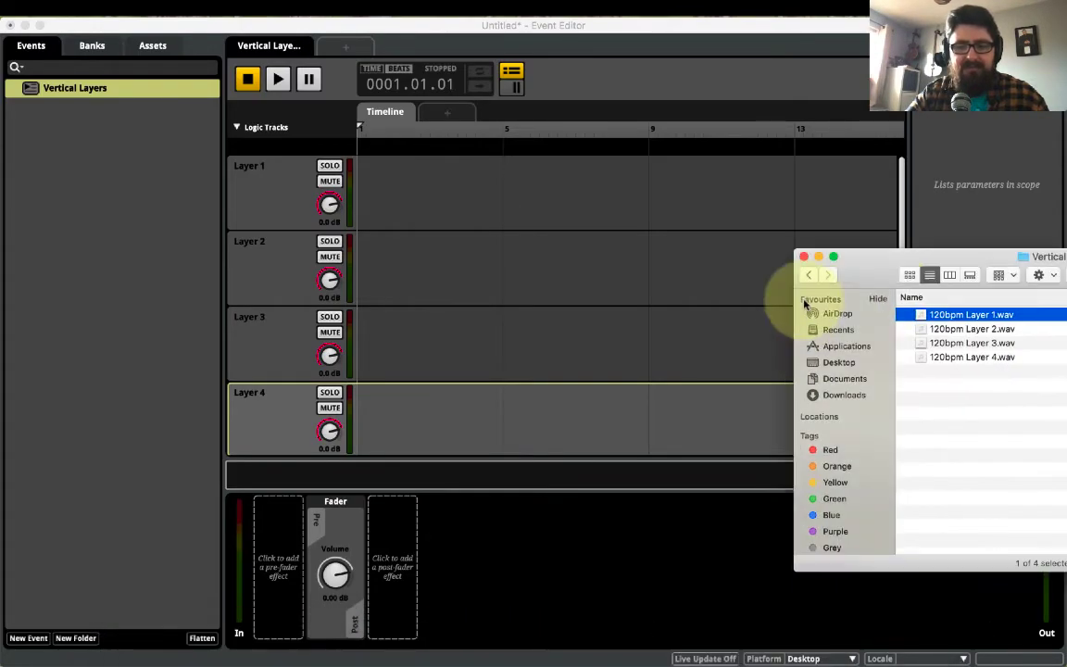
pyautogui.click(962, 314)
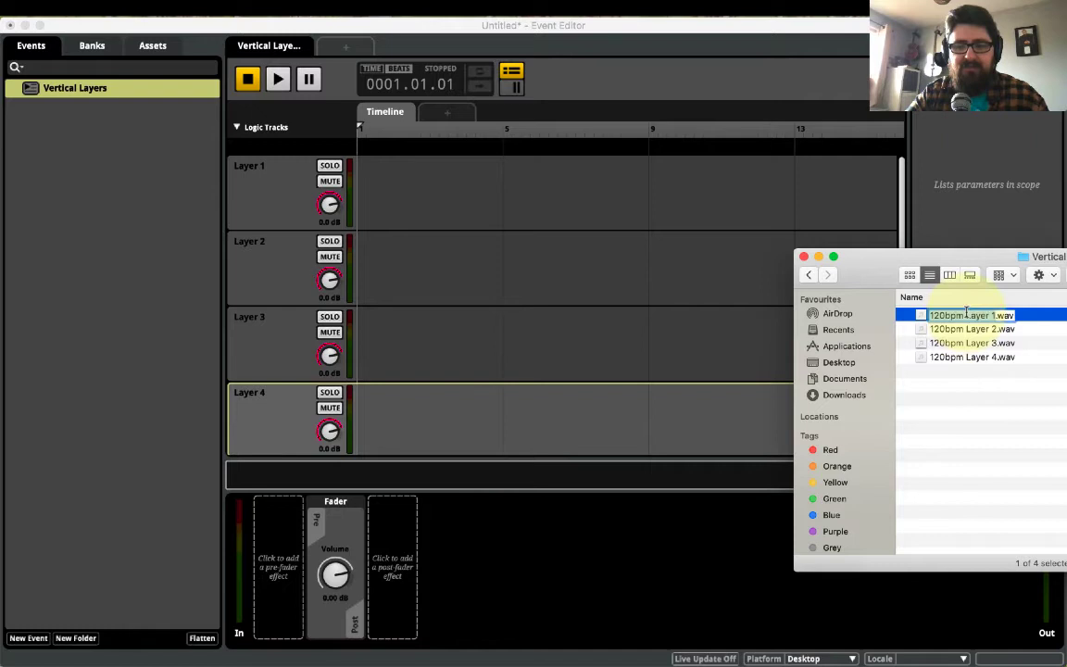
pyautogui.moveTo(966, 314); pyautogui.dragTo(446, 191)
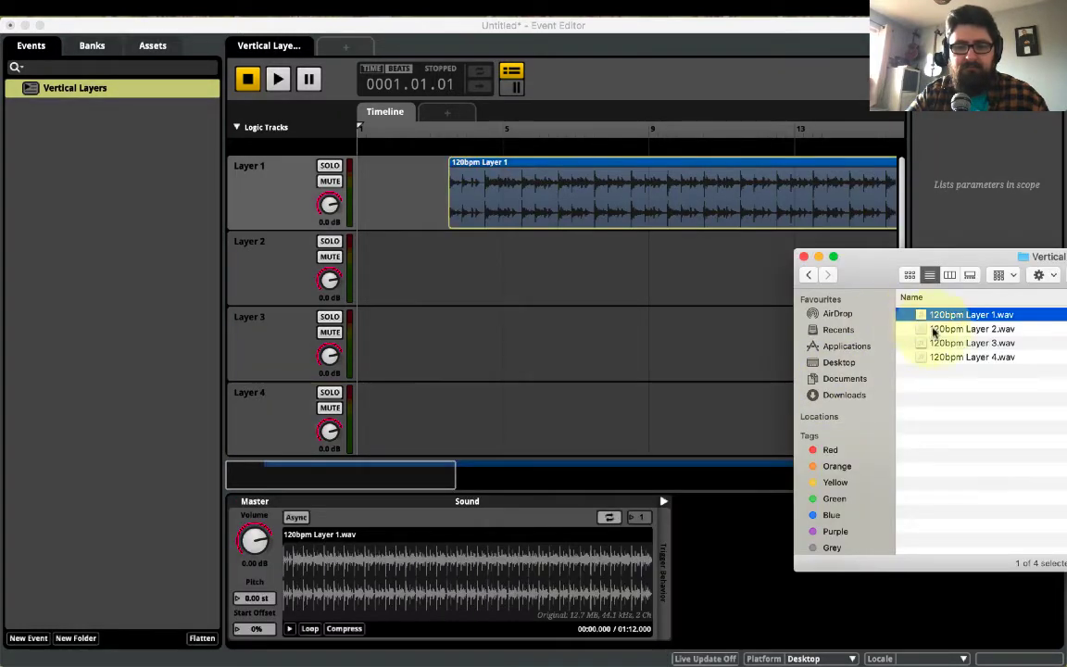
pyautogui.moveTo(926, 328); pyautogui.dragTo(485, 277)
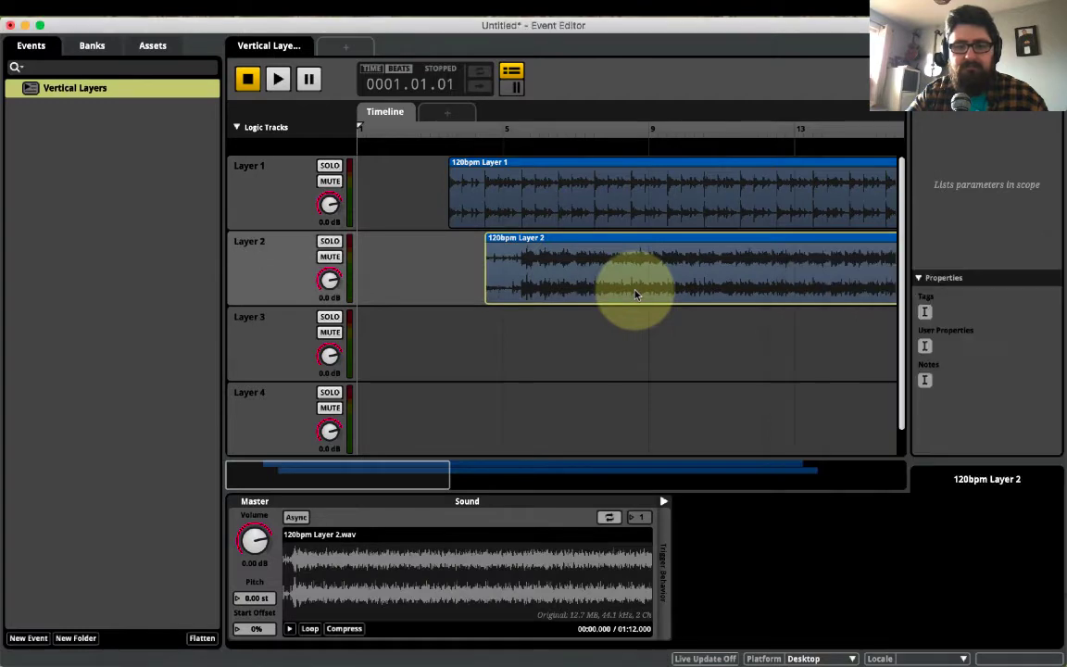
pyautogui.press('super+Tab')
pyautogui.moveTo(931, 341); pyautogui.dragTo(544, 427)
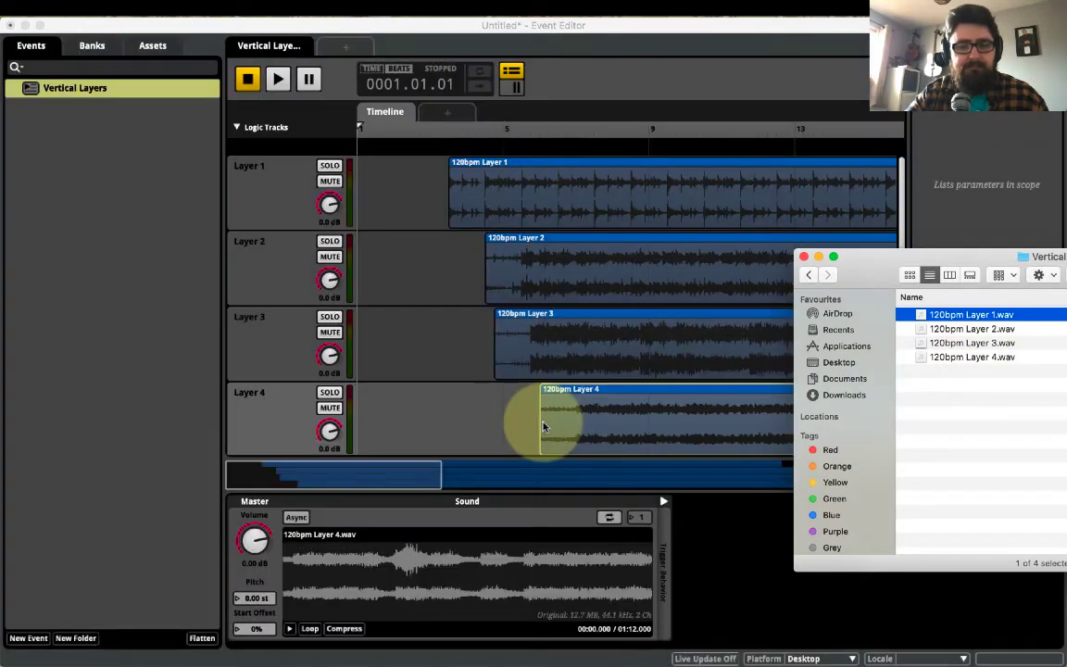
pyautogui.click(499, 414)
# Move the Layer 1–4 clips so each starts at the beginning of the timeline
pyautogui.moveTo(579, 181); pyautogui.dragTo(488, 190)
pyautogui.moveTo(543, 257); pyautogui.dragTo(422, 280)
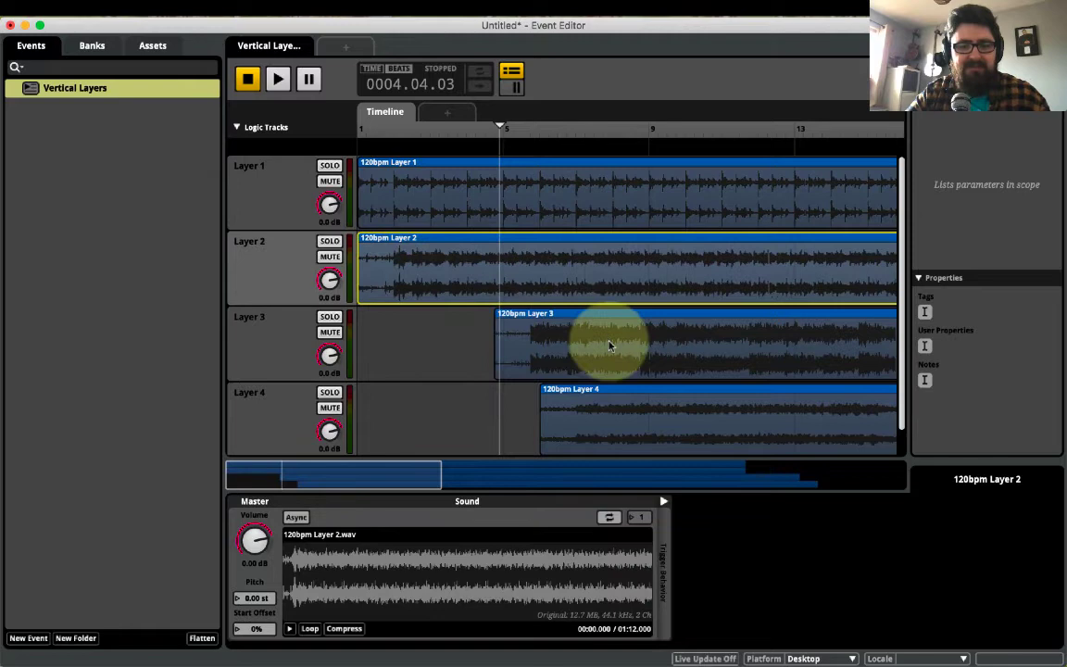
pyautogui.moveTo(608, 344); pyautogui.dragTo(396, 352)
pyautogui.moveTo(658, 438); pyautogui.dragTo(418, 427)
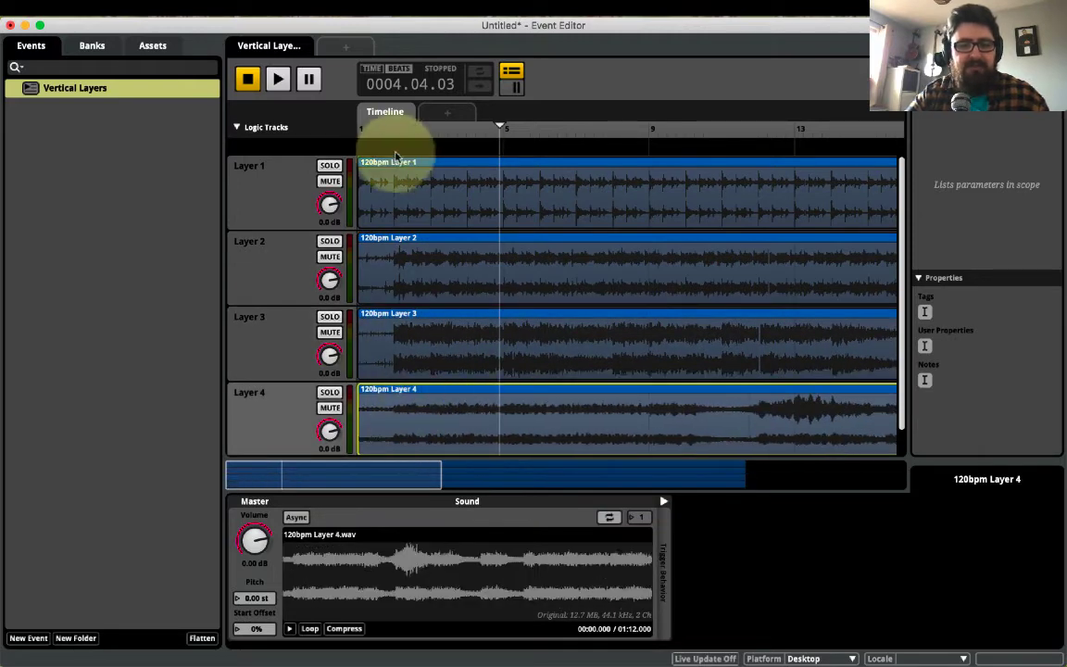
# Add a 120 bpm tempo marker at the timeline start and play the four layers
pyautogui.rightClick(378, 153)
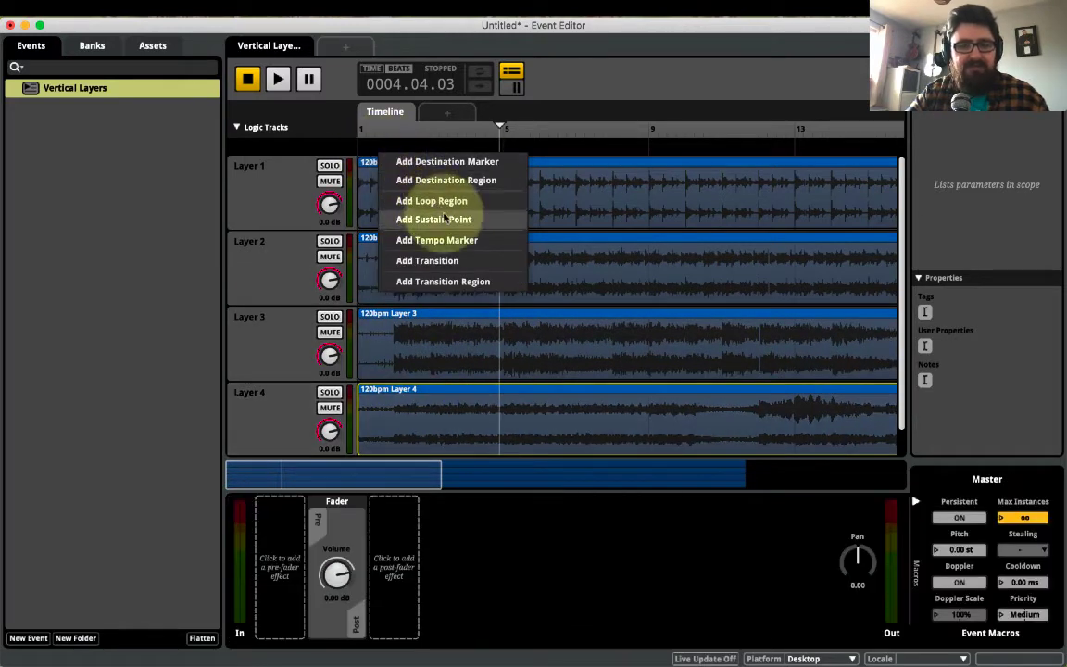
pyautogui.click(269, 147)
pyautogui.click(401, 144)
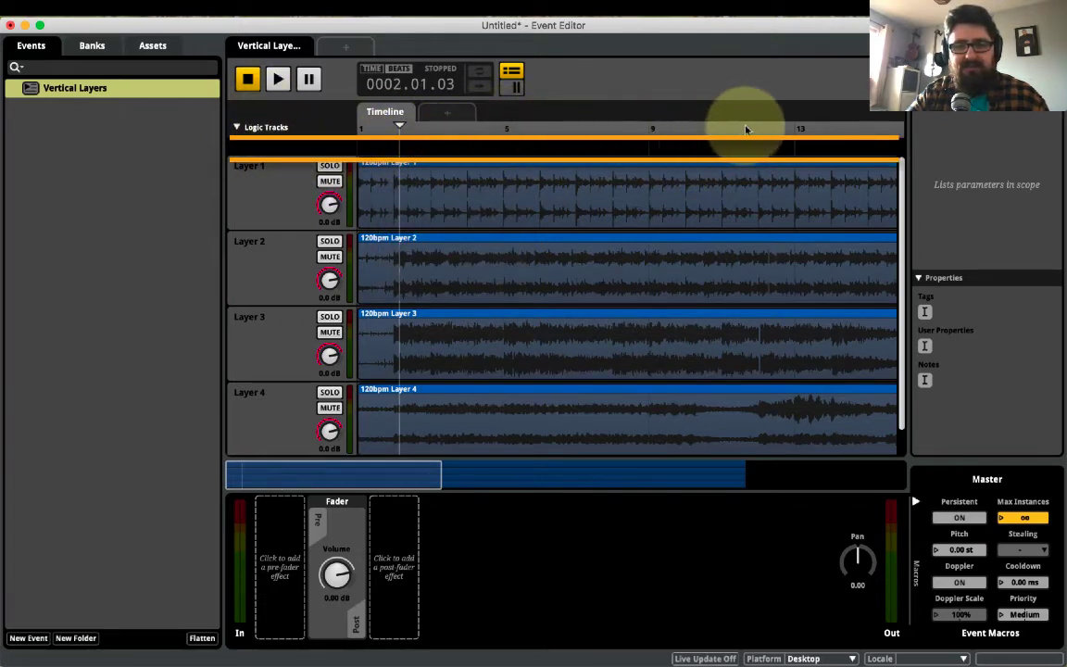
pyautogui.rightClick(454, 143)
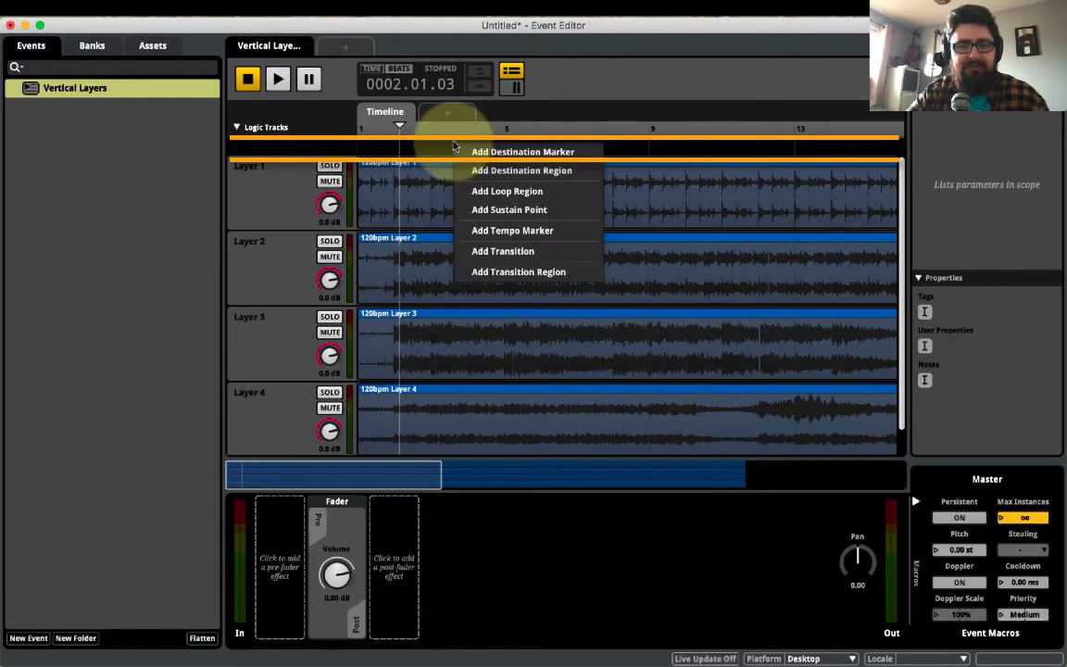
pyautogui.click(515, 231)
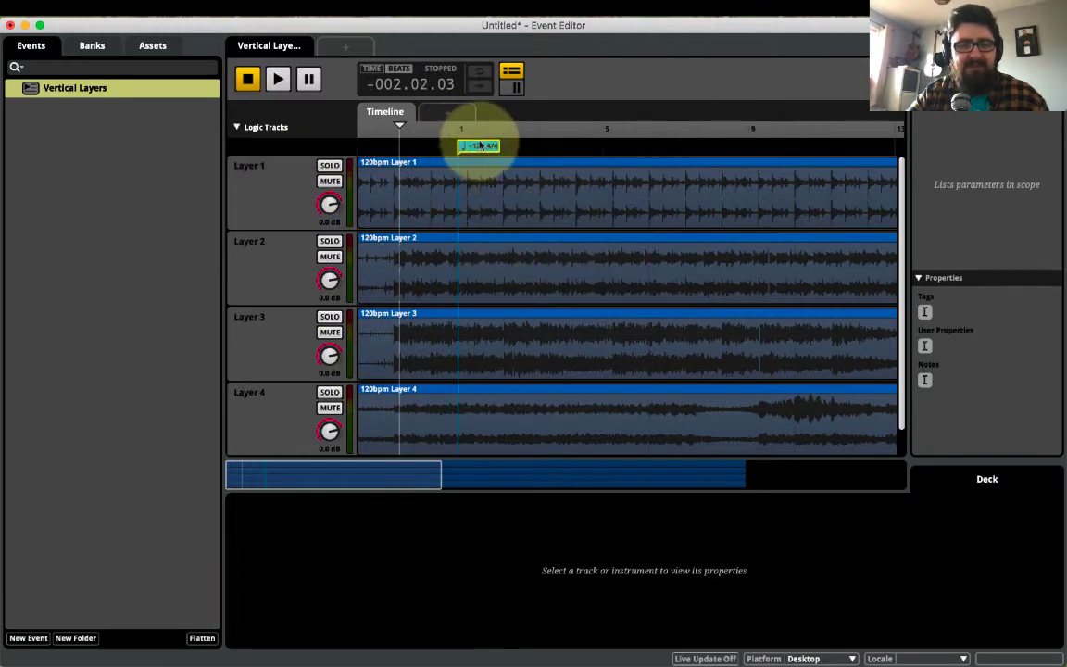
pyautogui.moveTo(480, 145); pyautogui.dragTo(374, 167)
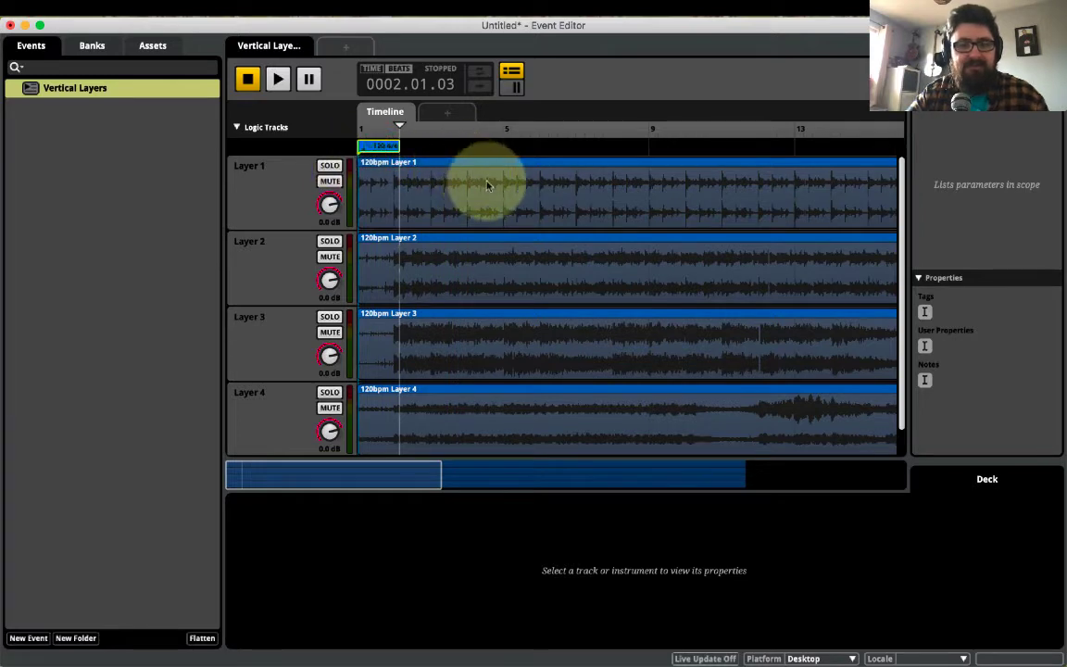
pyautogui.press('space')
pyautogui.press('space')
pyautogui.press('space')
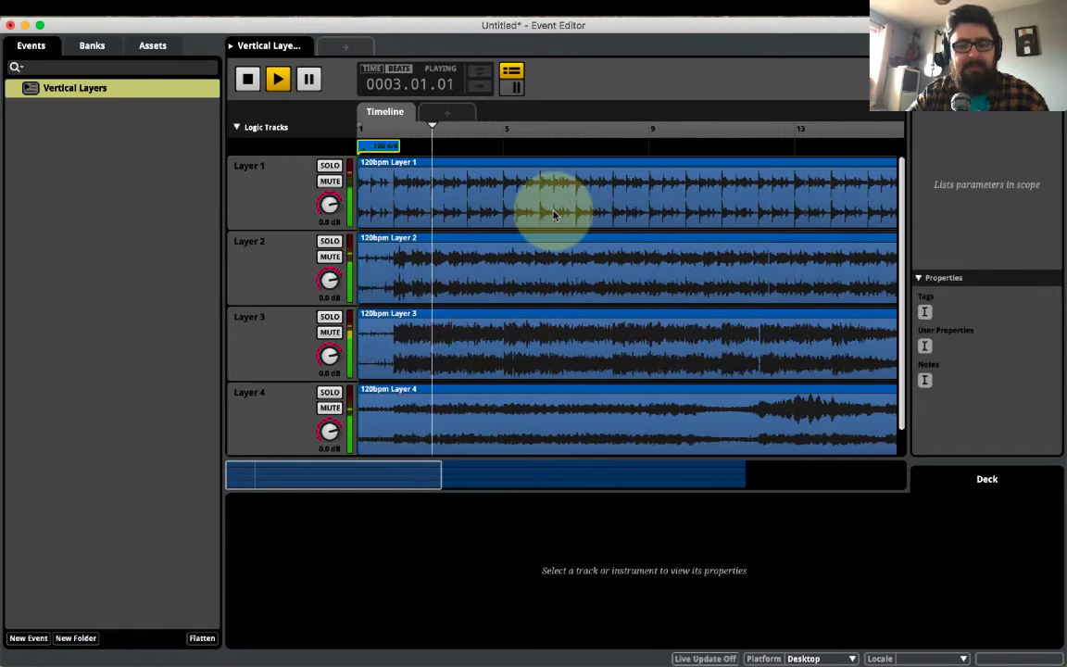
# Zoom out and audition Layers 1, 2, 3 and 4 one at a time using solo
pyautogui.press('space')
pyautogui.press('ctrl+super+bracketleft')
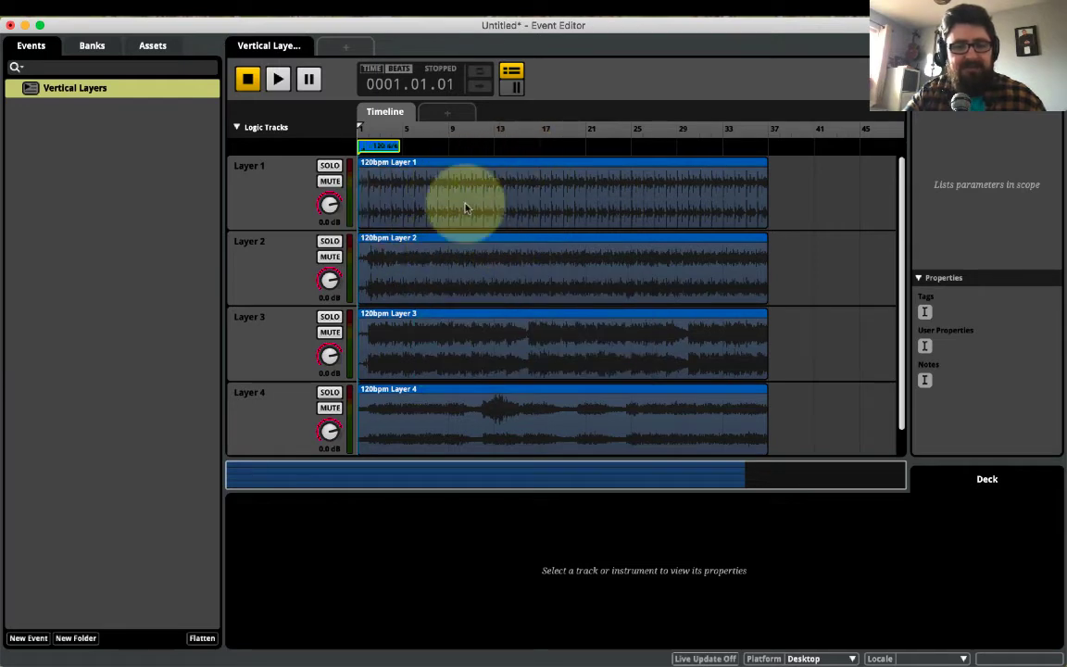
pyautogui.click(332, 166)
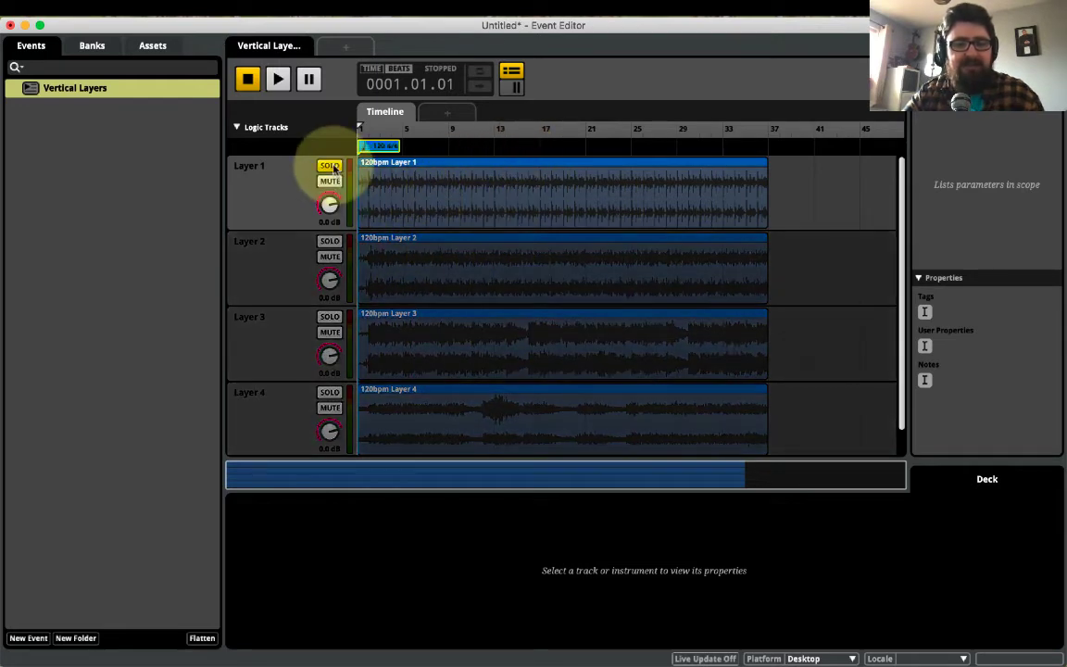
pyautogui.press('space')
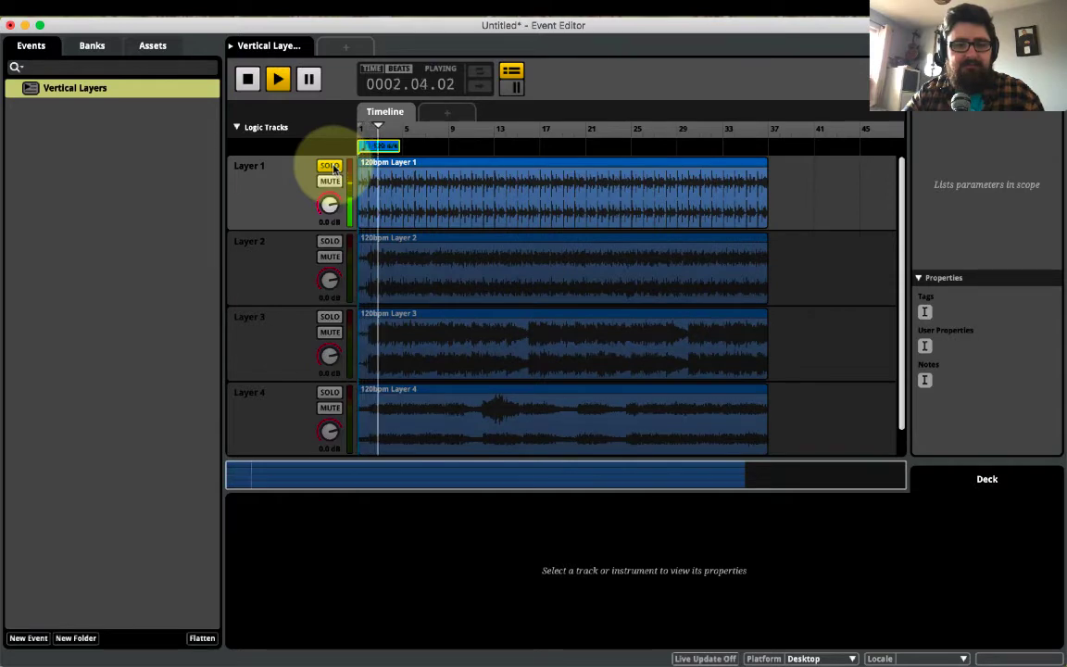
pyautogui.click(333, 243)
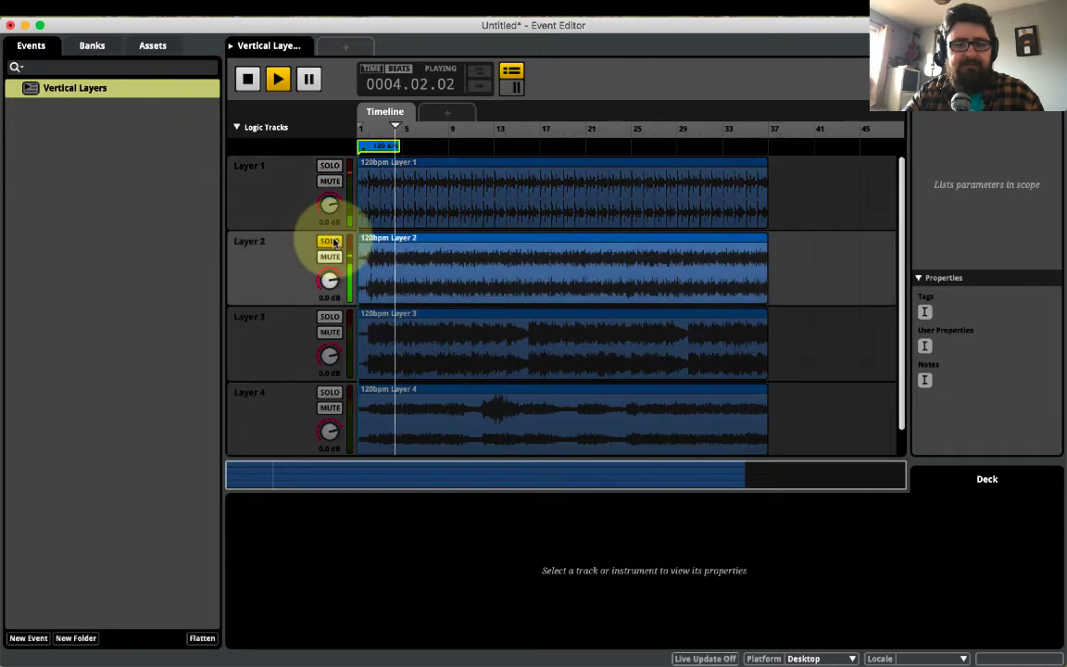
pyautogui.click(332, 317)
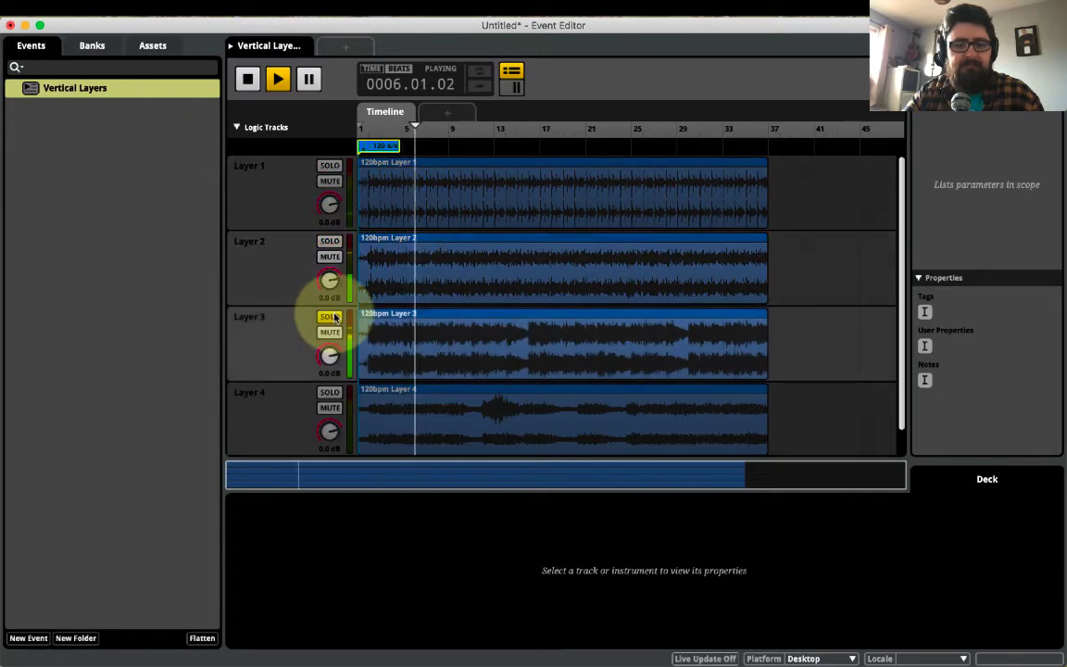
pyautogui.click(330, 393)
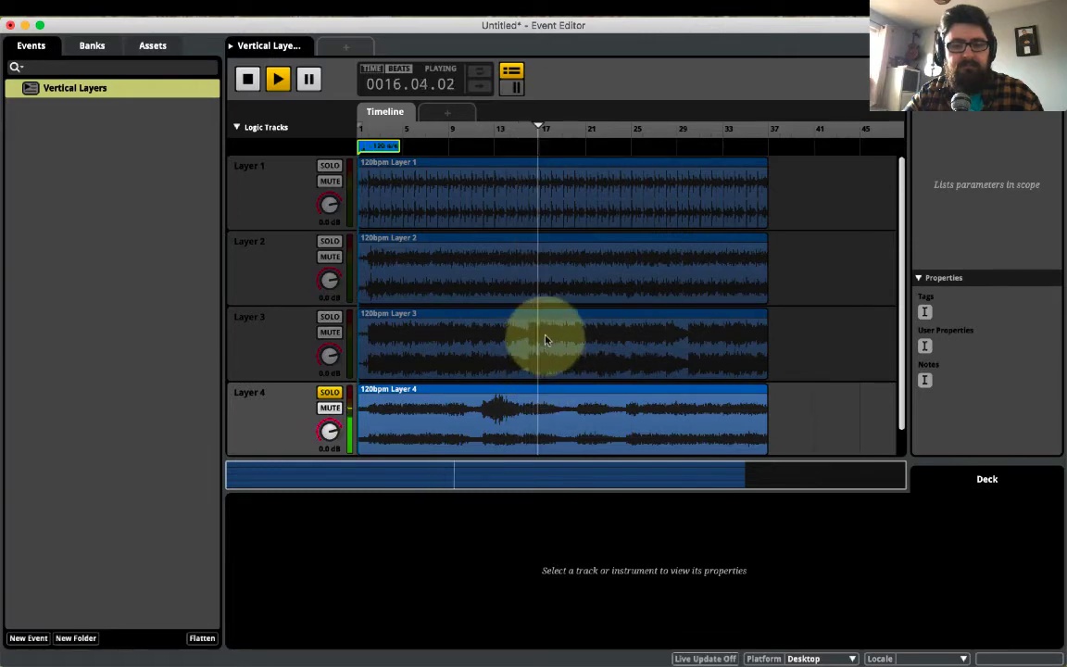
# Unsolo Layer 4, restart playback, and turn Layer 2 down to -10 dB
pyautogui.press('space')
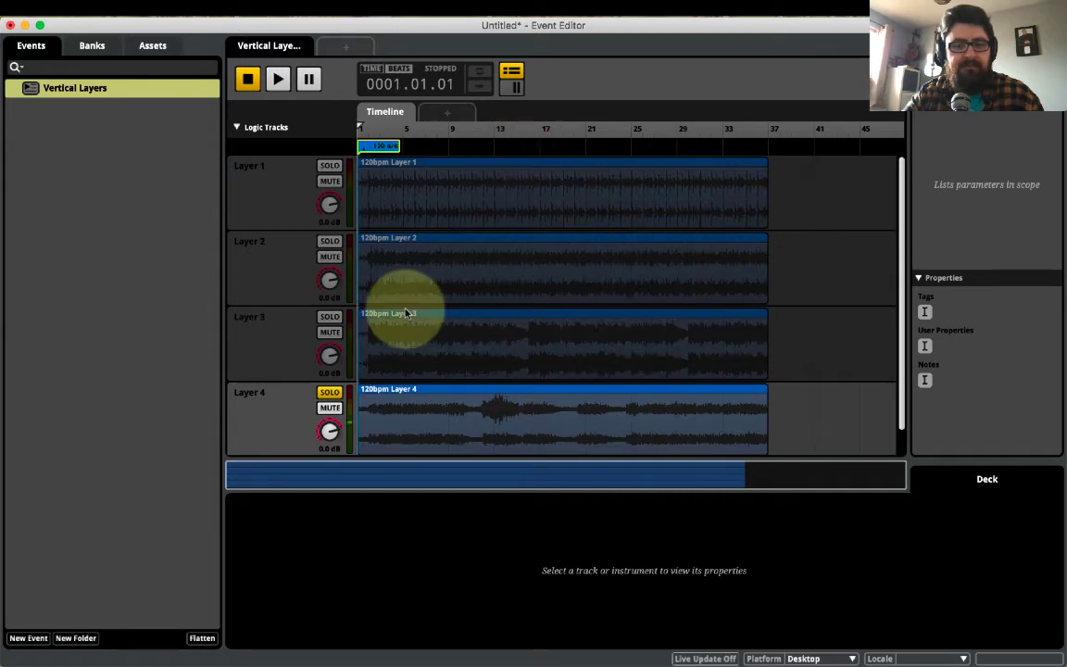
pyautogui.click(329, 392)
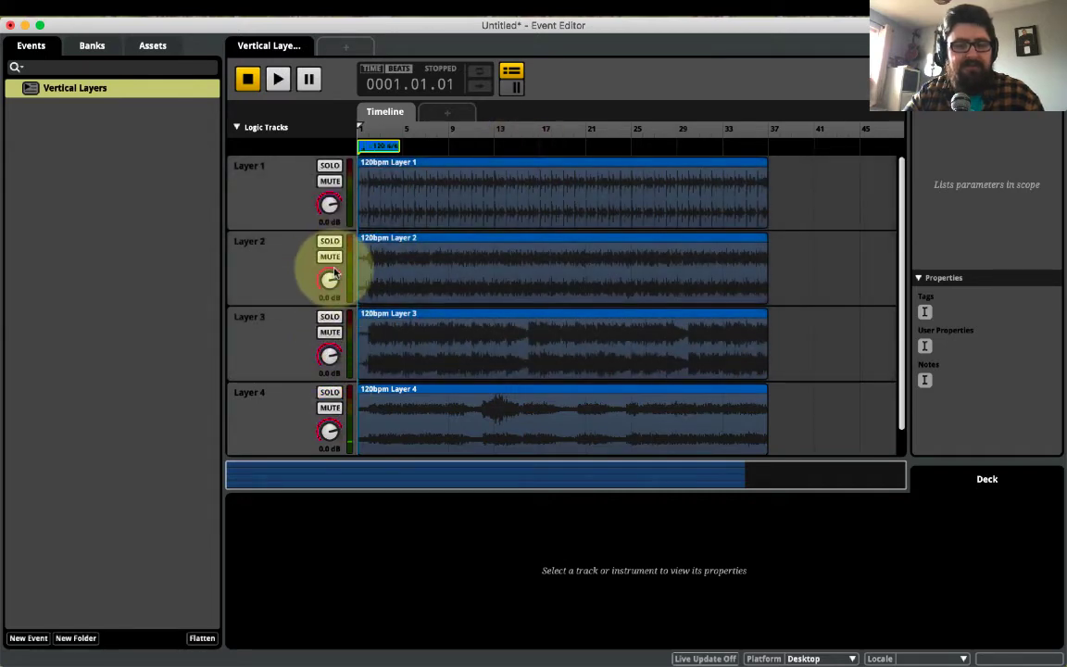
pyautogui.press('space')
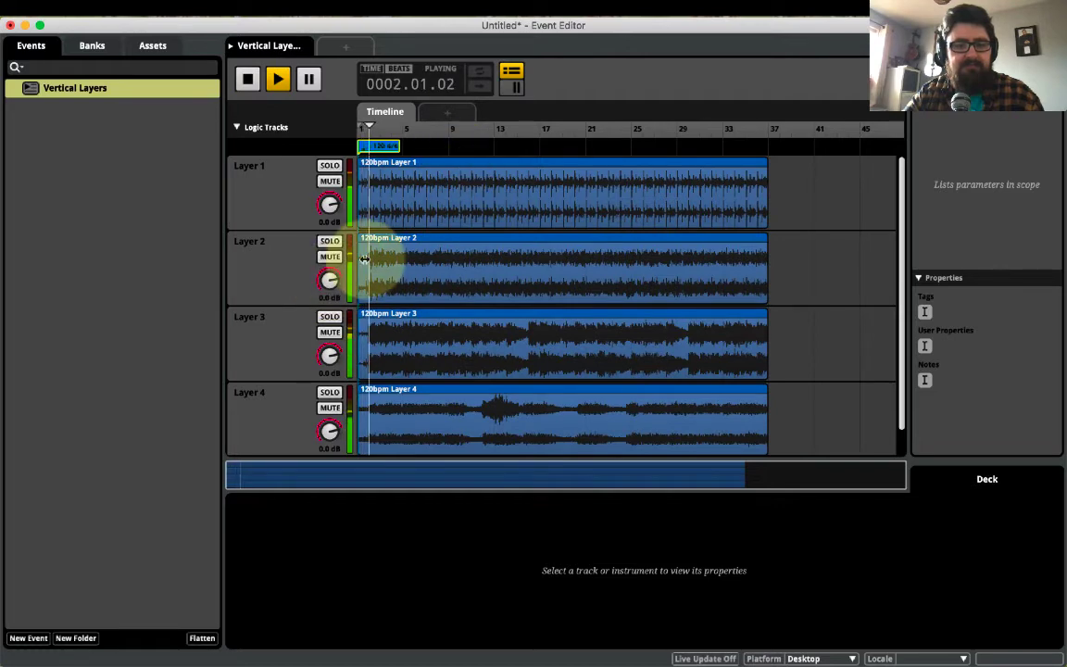
pyautogui.moveTo(324, 281); pyautogui.dragTo(339, 385)
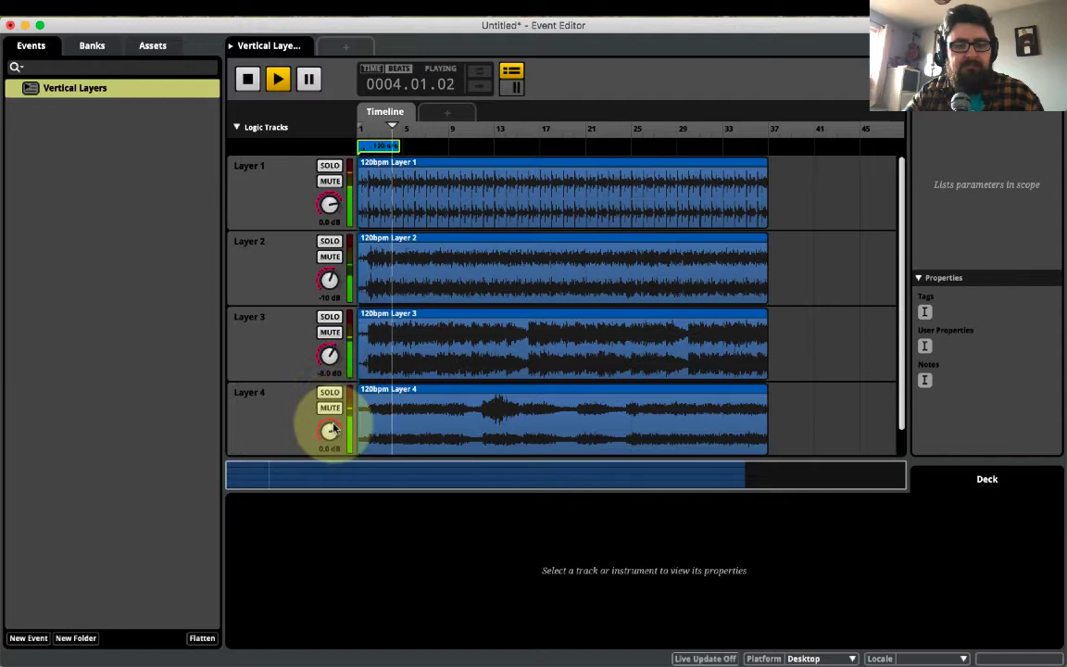
pyautogui.click(329, 393)
pyautogui.click(329, 393)
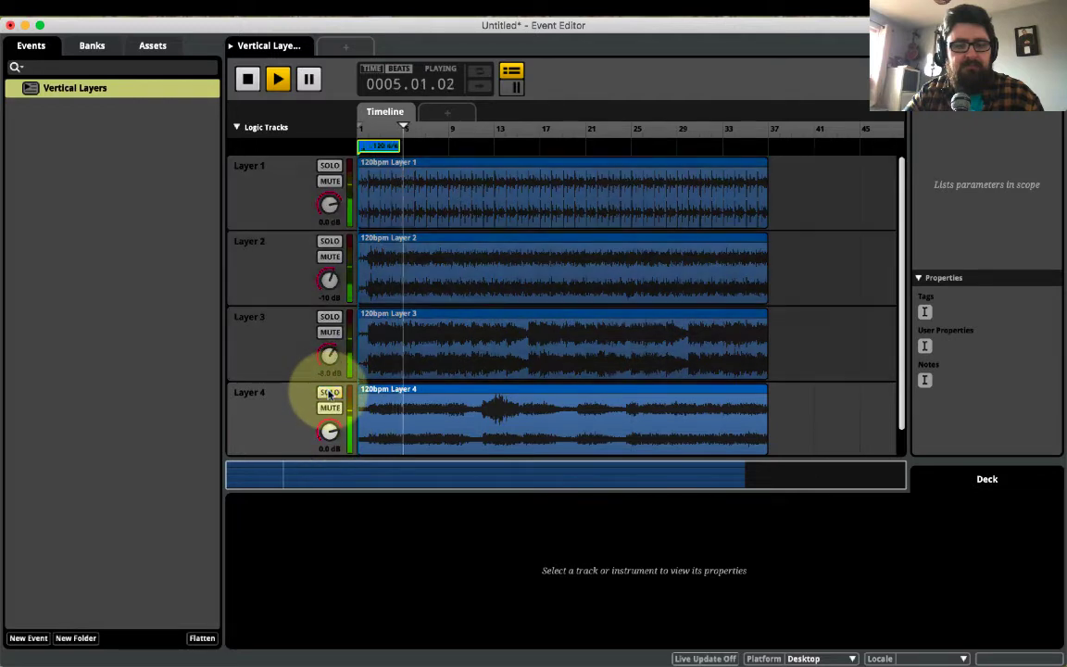
# Set Layer 3 to -12 dB, Layer 1 to -5.5 dB and Layer 4 to -3.0 dB
pyautogui.moveTo(309, 353); pyautogui.dragTo(329, 356)
pyautogui.click(331, 318)
pyautogui.click(323, 318)
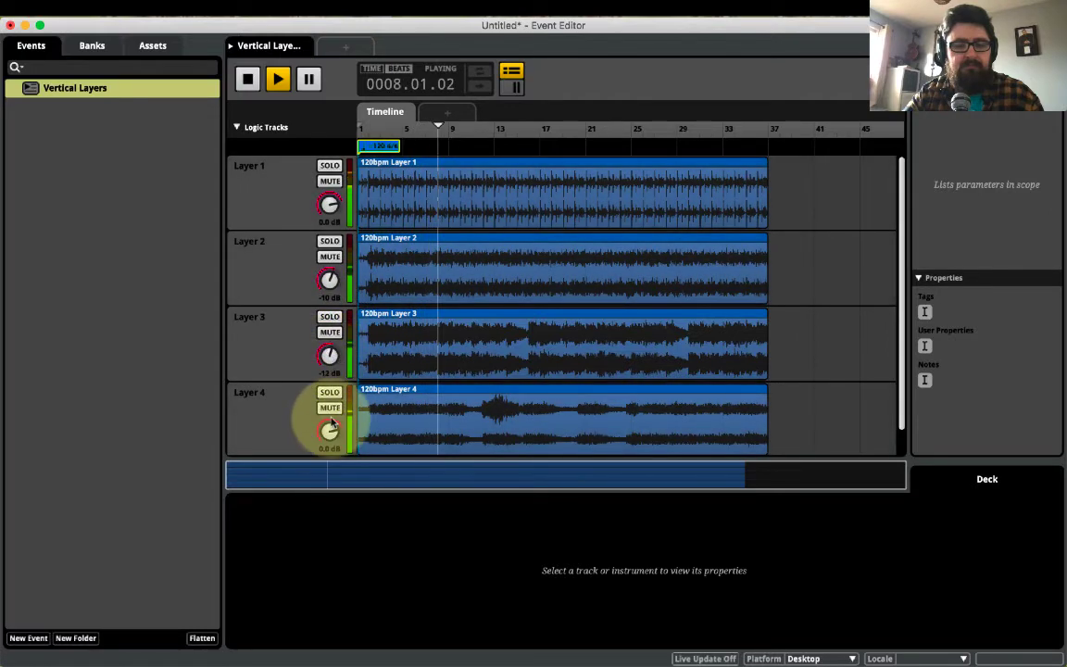
pyautogui.moveTo(326, 418); pyautogui.dragTo(334, 435)
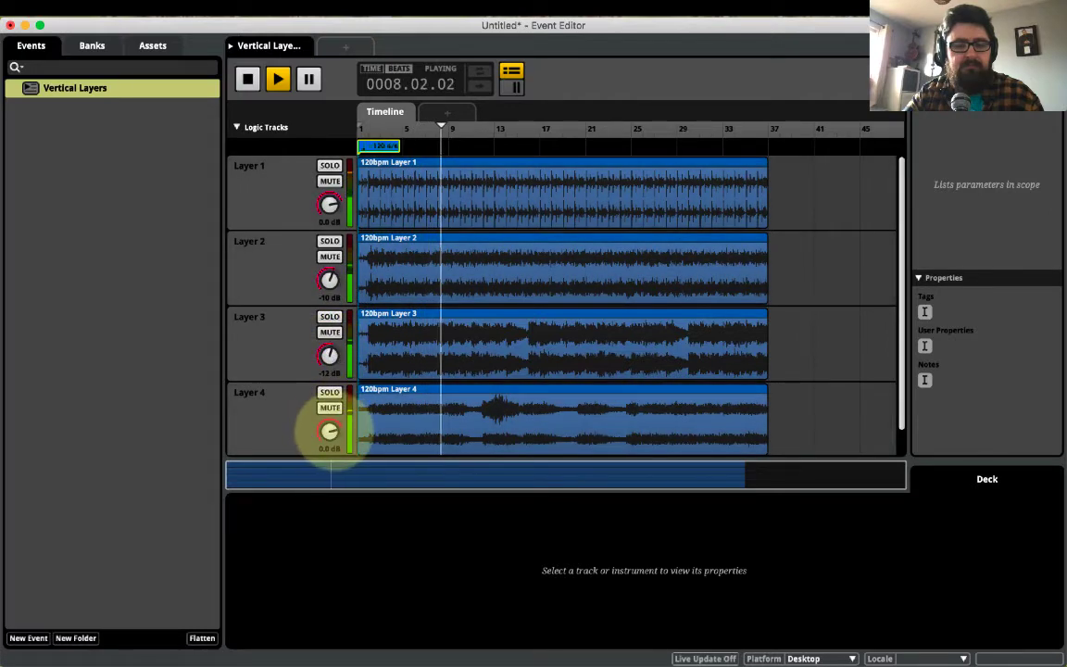
pyautogui.click(330, 165)
pyautogui.click(329, 165)
pyautogui.moveTo(329, 202)
pyautogui.mouseDown()
pyautogui.moveTo(331, 222)
pyautogui.moveTo(327, 208)
pyautogui.mouseUp()
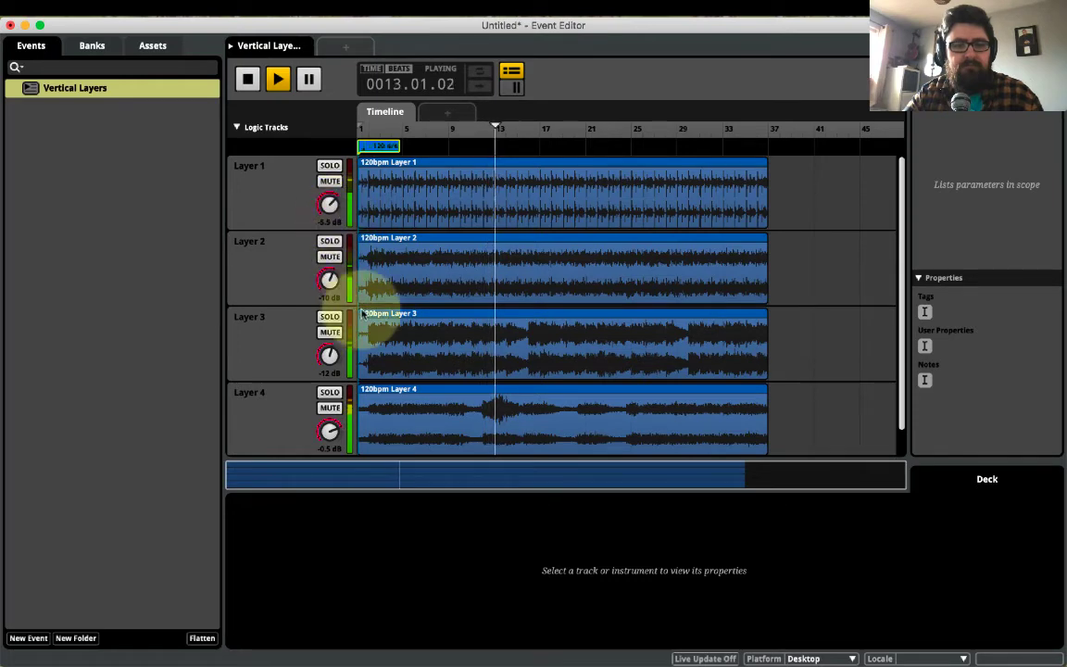
pyautogui.moveTo(330, 430); pyautogui.dragTo(325, 431)
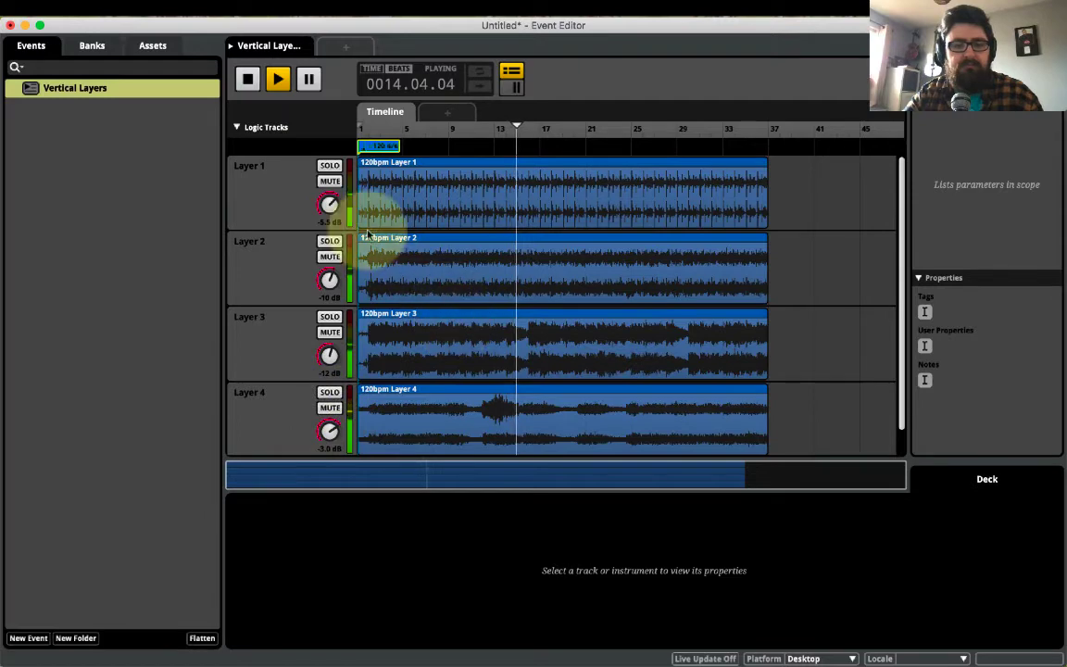
# Mute and unmute each layer to check its contribution, then stop playback
pyautogui.click(332, 182)
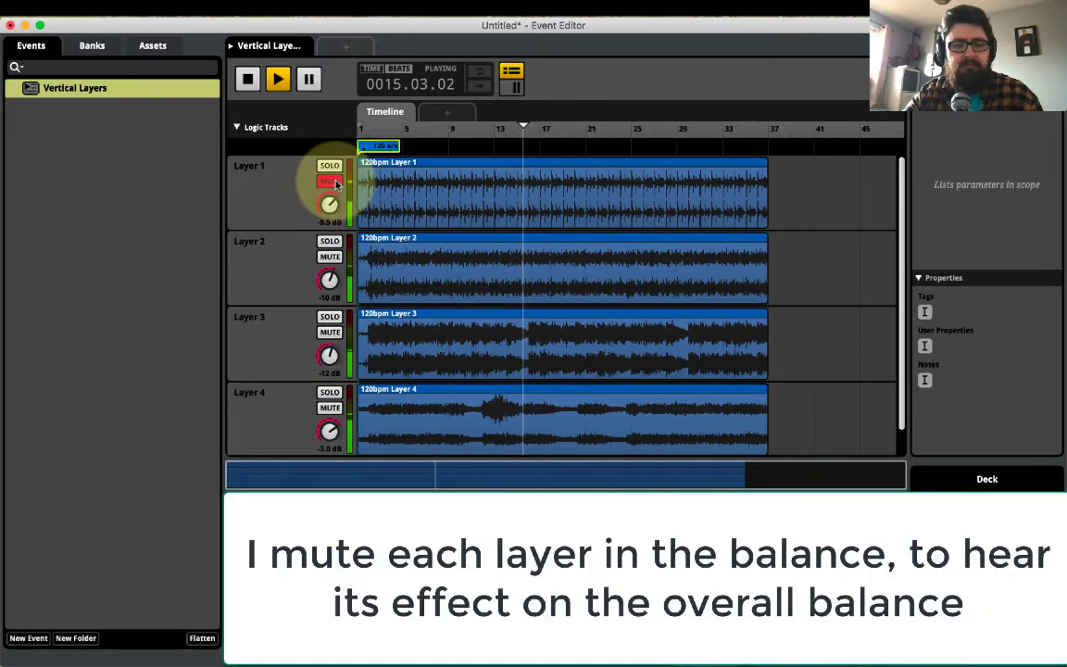
pyautogui.click(330, 257)
pyautogui.click(330, 257)
pyautogui.click(330, 331)
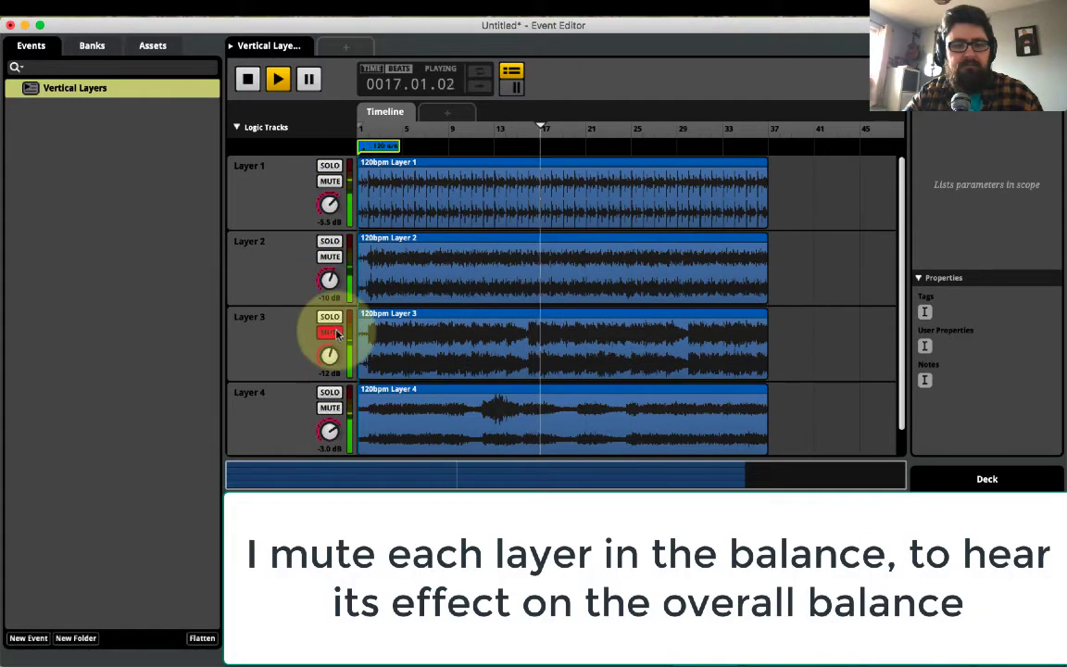
pyautogui.click(331, 332)
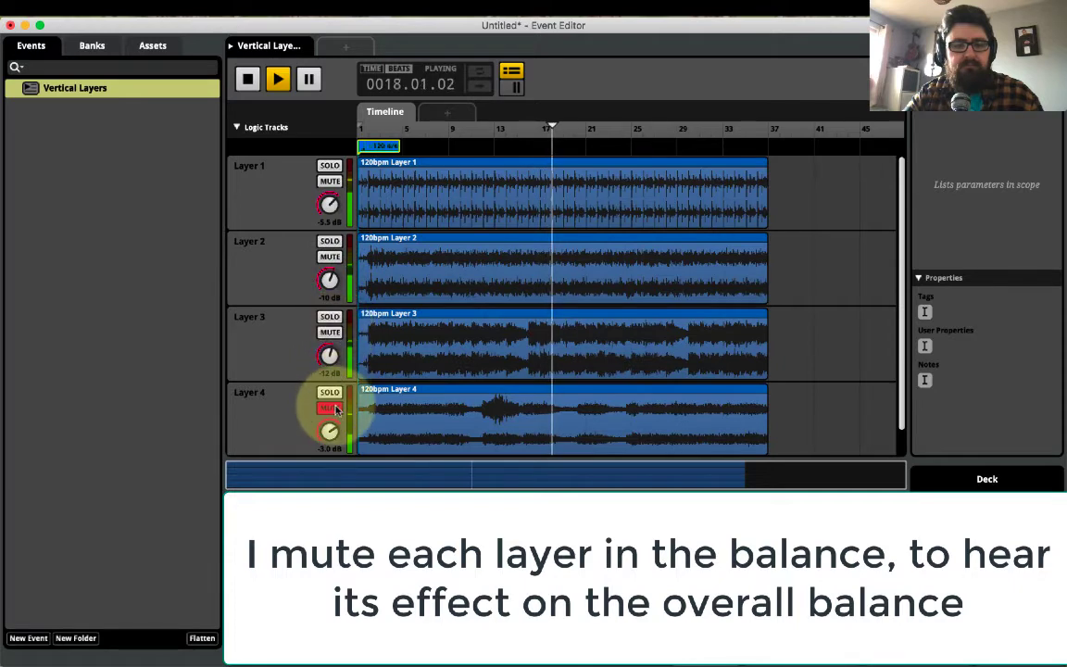
pyautogui.click(330, 409)
pyautogui.press('space')
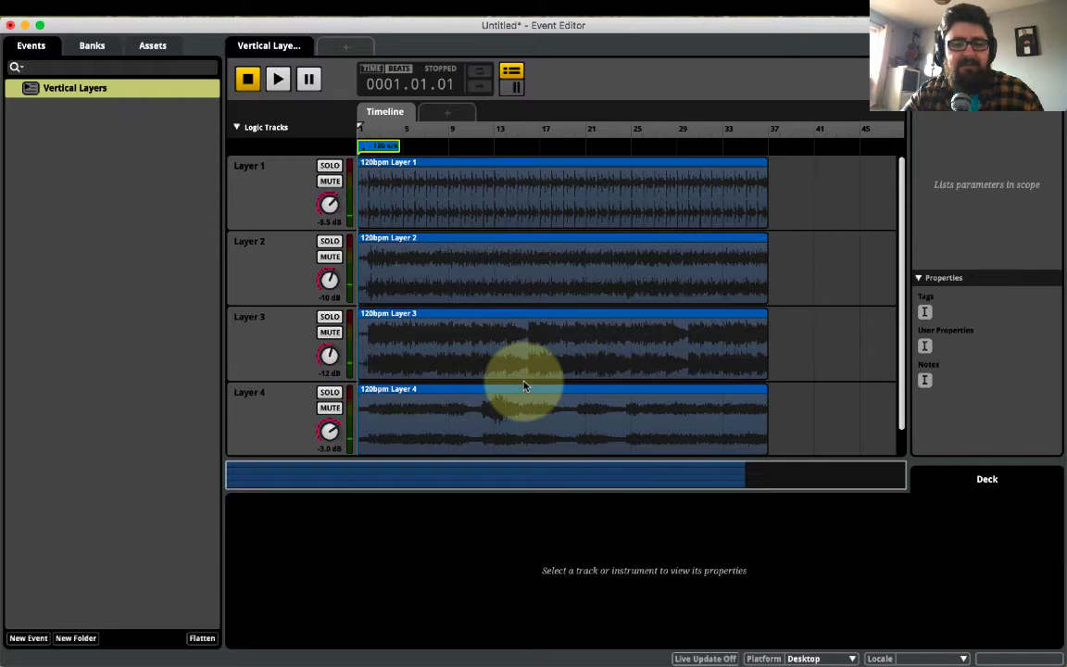
# Add a loop region around bars 17–29 and play from bar 15 to test it
pyautogui.rightClick(518, 147)
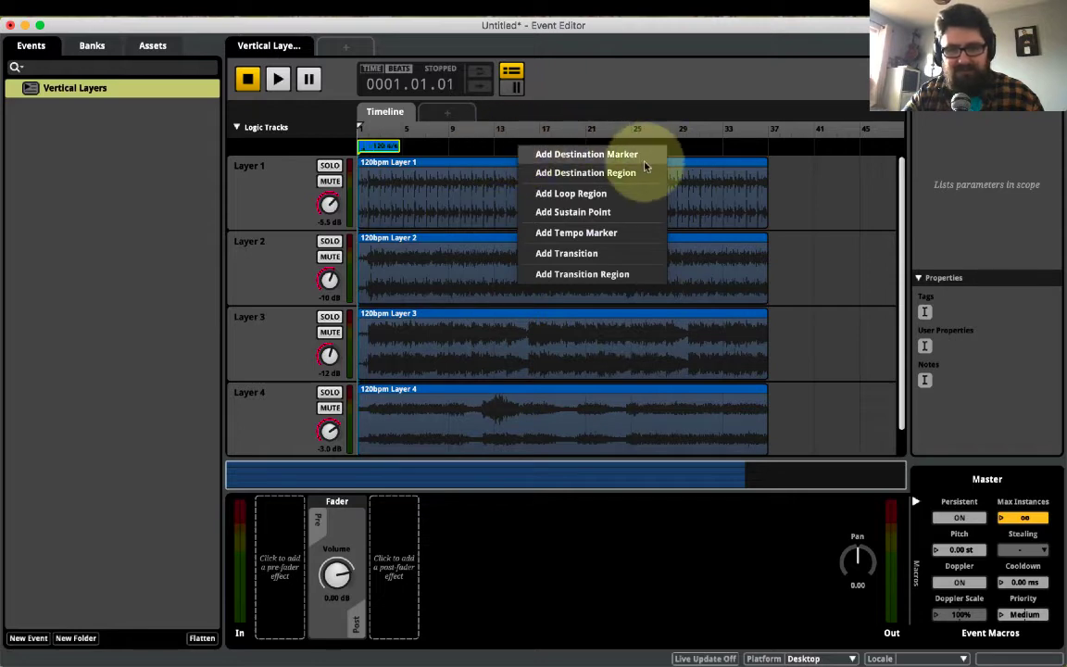
pyautogui.click(584, 193)
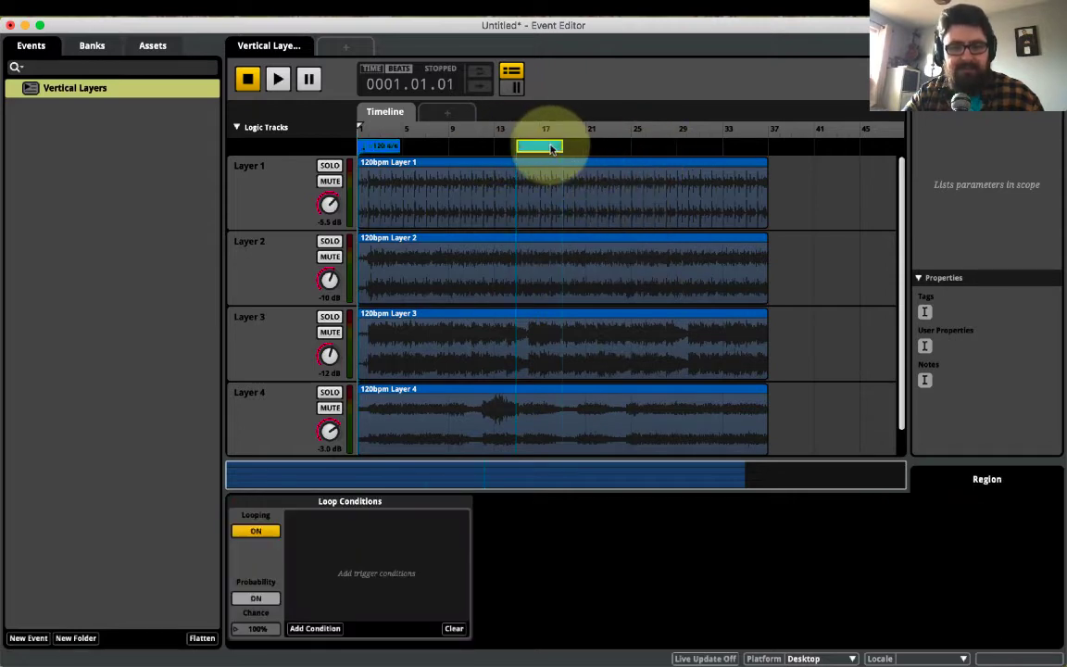
pyautogui.moveTo(550, 148); pyautogui.dragTo(689, 148)
pyautogui.rightClick(690, 153)
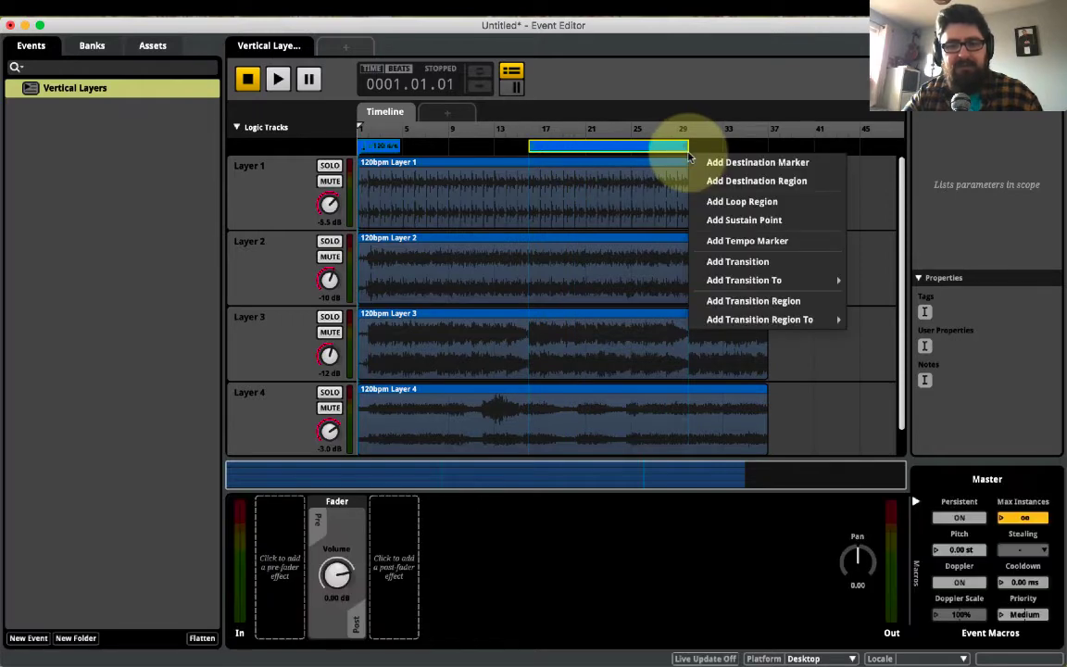
pyautogui.click(521, 131)
pyautogui.press('space')
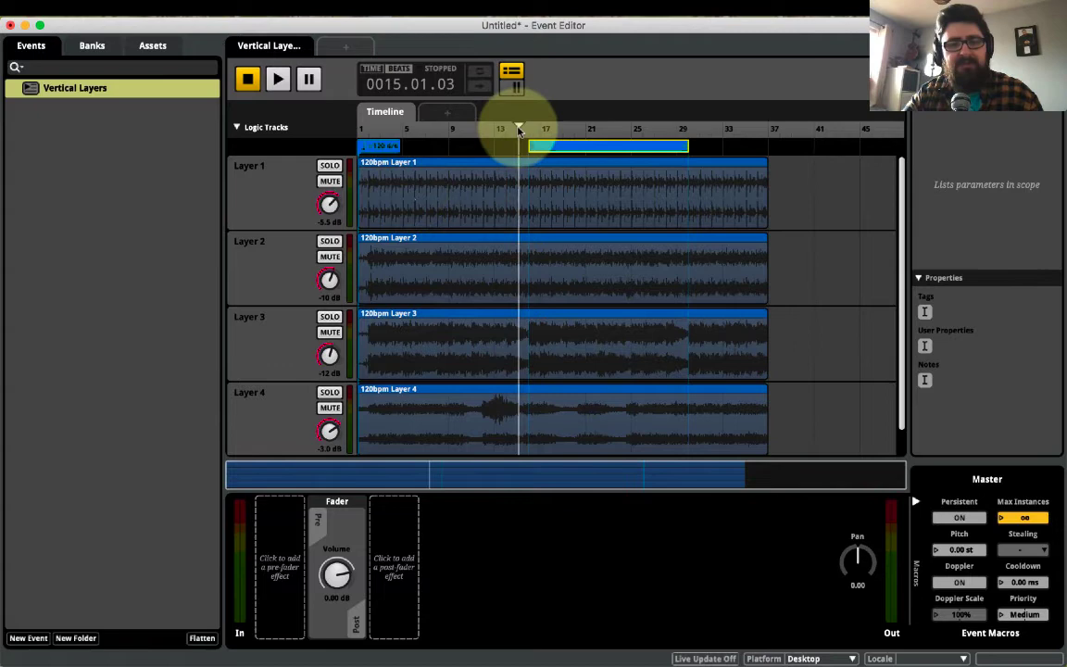
pyautogui.click(671, 128)
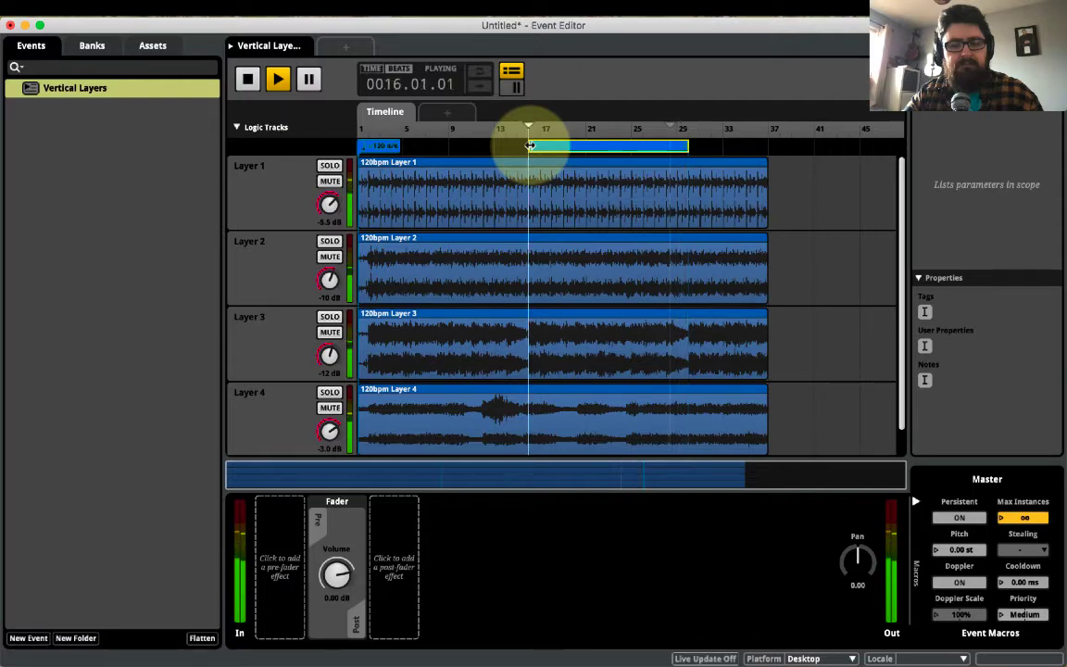
# Move the loop region's start back to about bar 10 and test-play the loop twice
pyautogui.moveTo(530, 147); pyautogui.dragTo(449, 147)
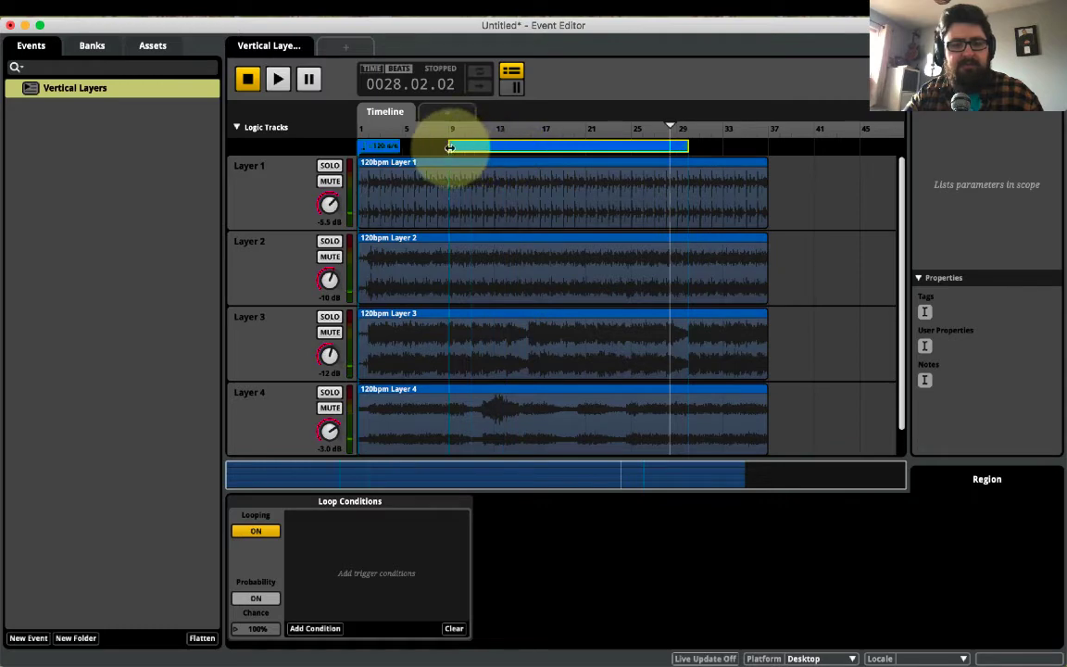
pyautogui.press('space')
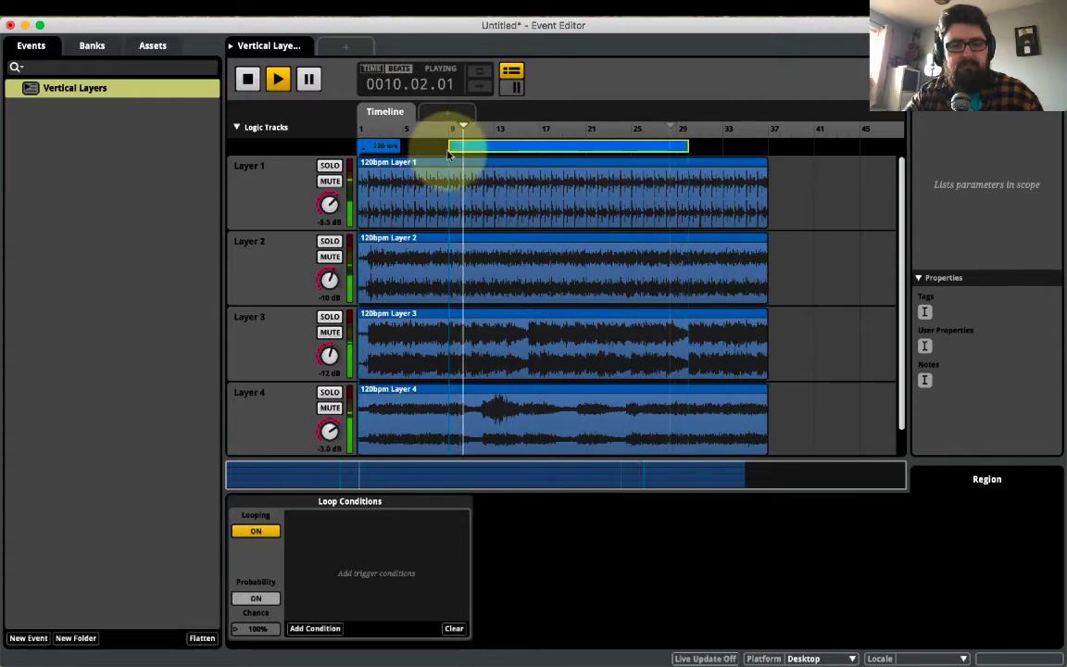
pyautogui.press('space')
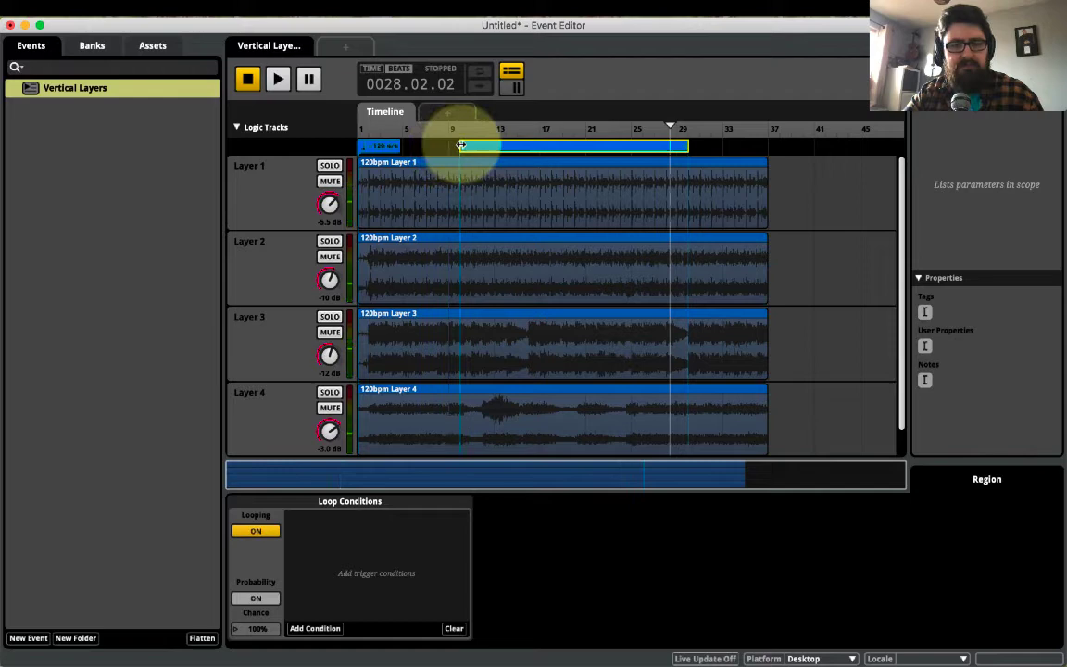
pyautogui.press('space')
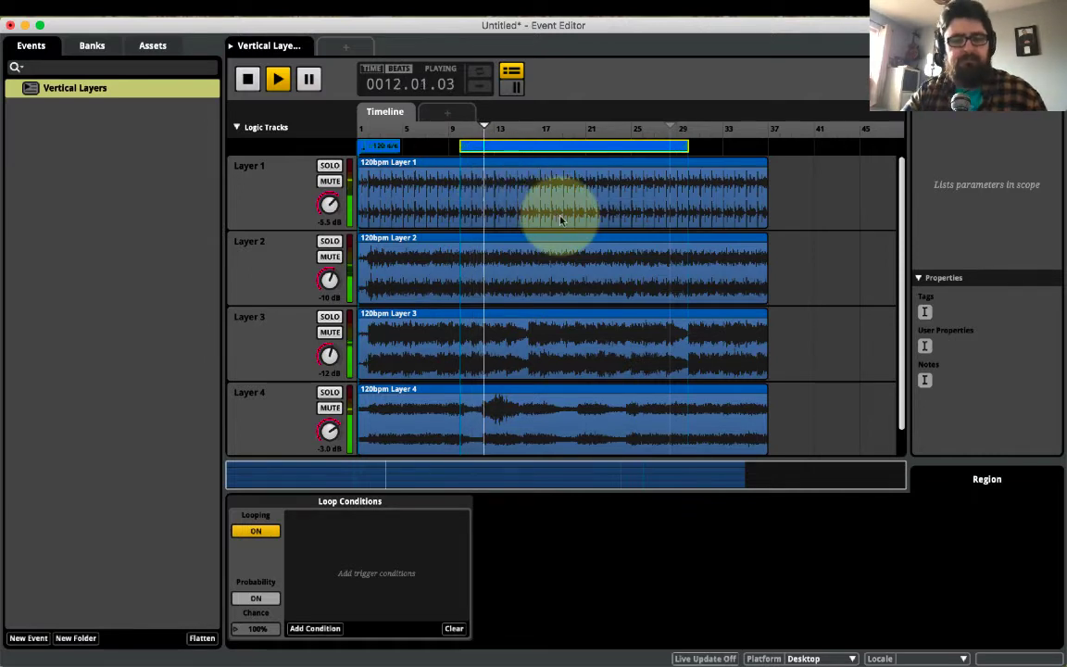
pyautogui.press('space')
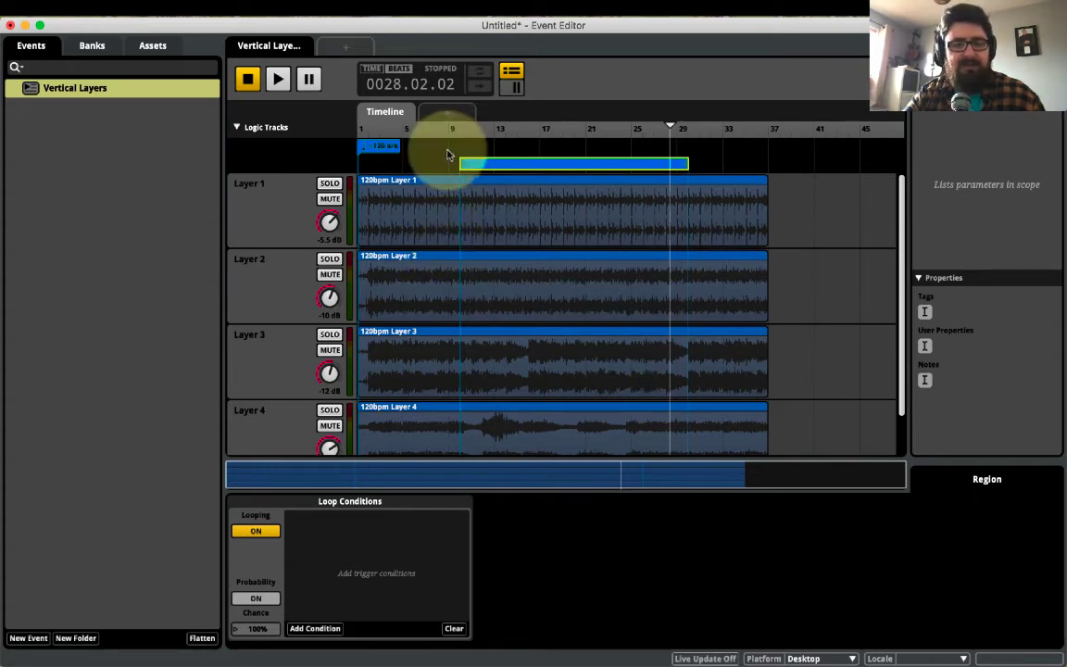
# Create a continuous Health parameter with range 0–100 and initial value 100
pyautogui.click(453, 114)
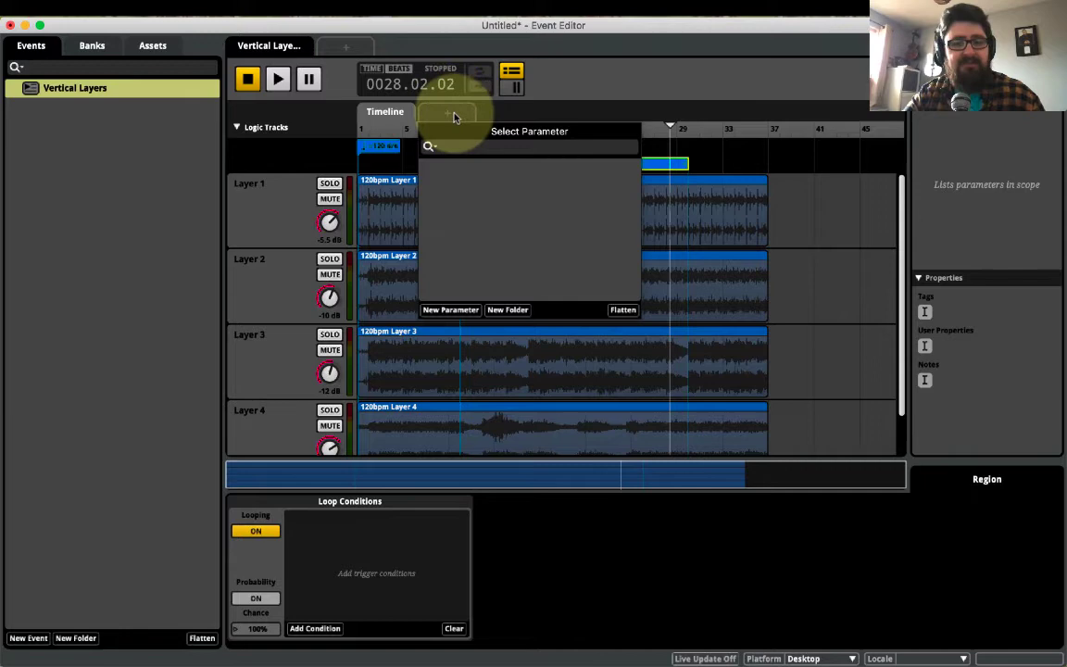
pyautogui.click(451, 310)
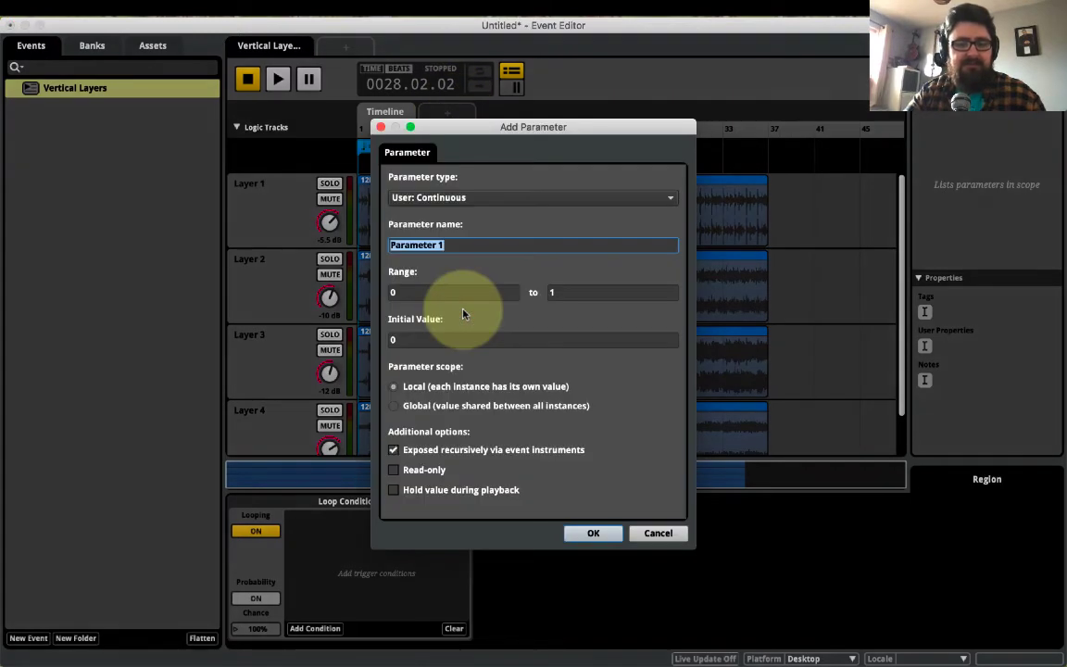
pyautogui.write('Helat')
pyautogui.press('BackSpace')
pyautogui.press('BackSpace')
pyautogui.press('BackSpace')
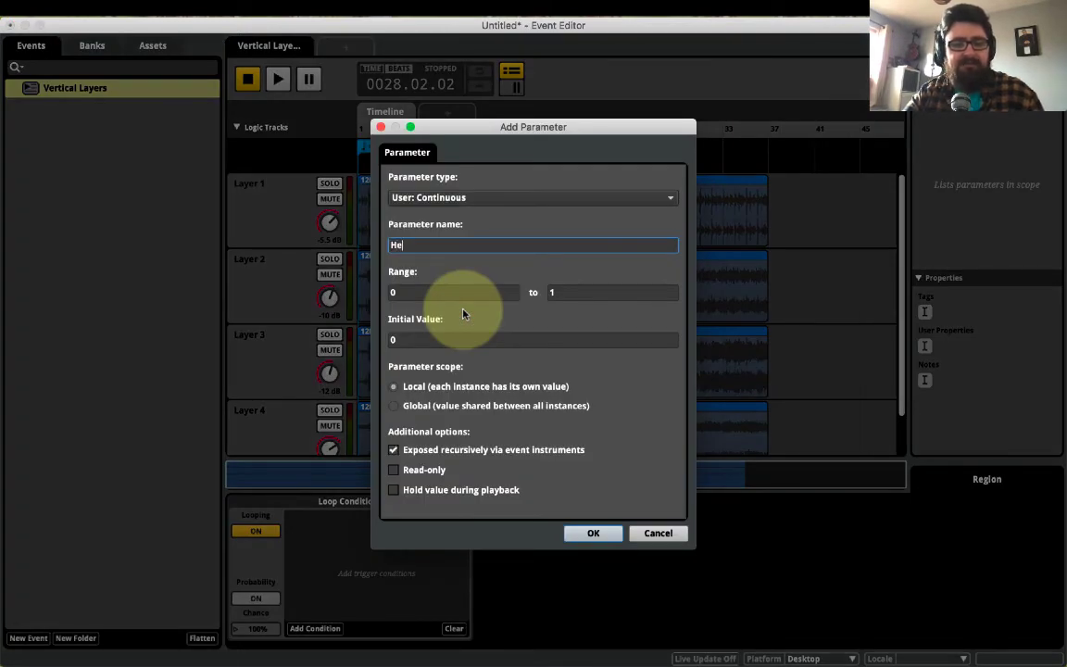
pyautogui.write('alth')
pyautogui.click(569, 291)
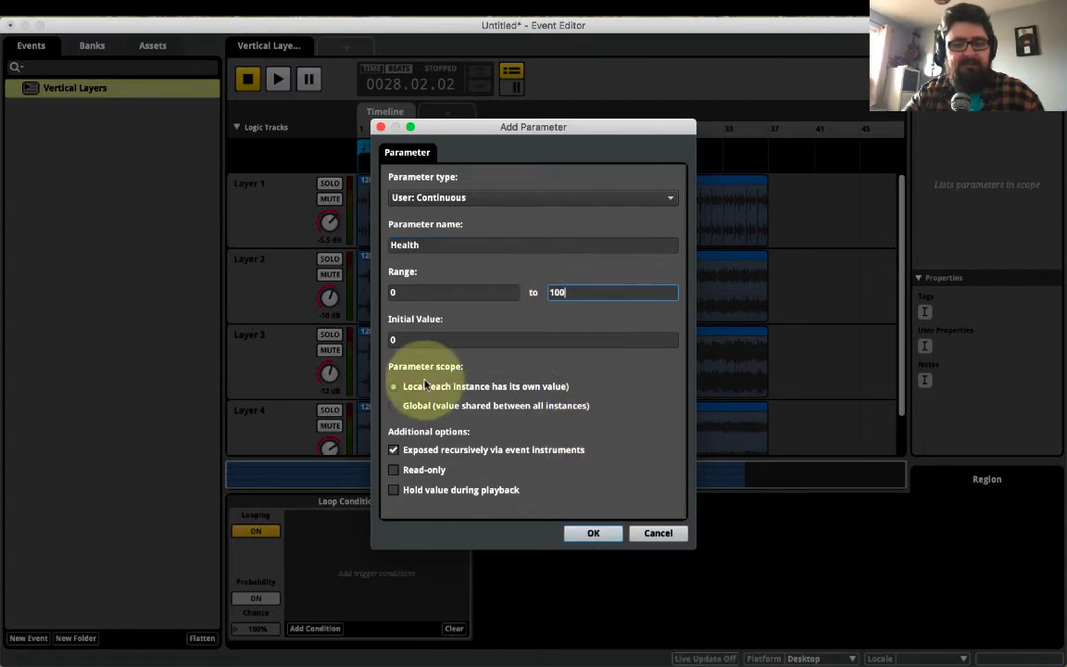
pyautogui.click(393, 339)
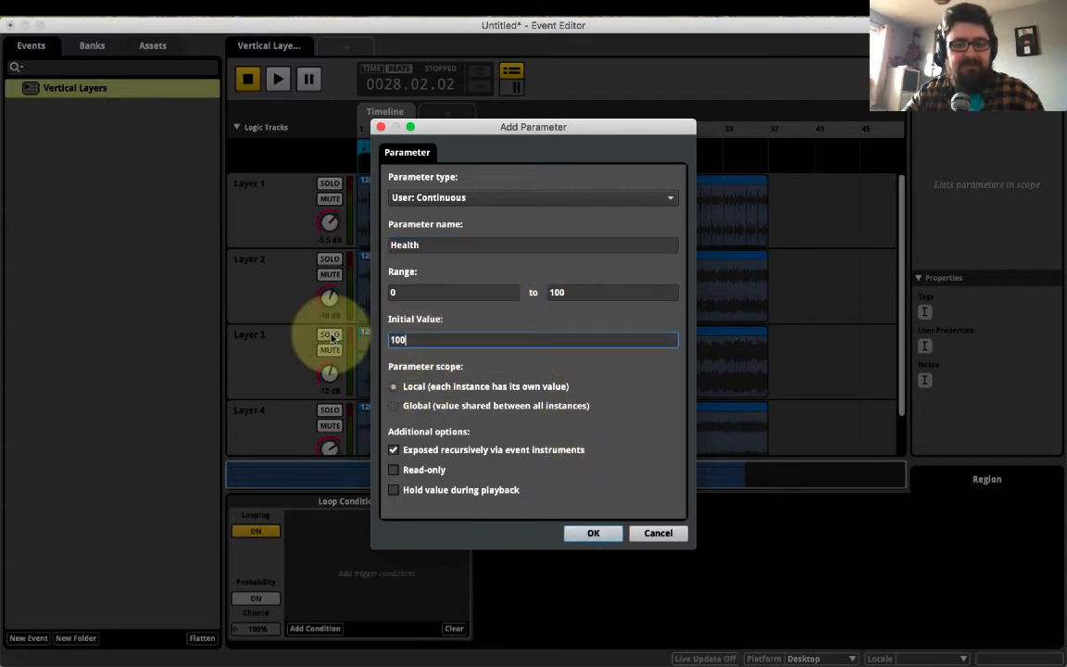
pyautogui.click(610, 533)
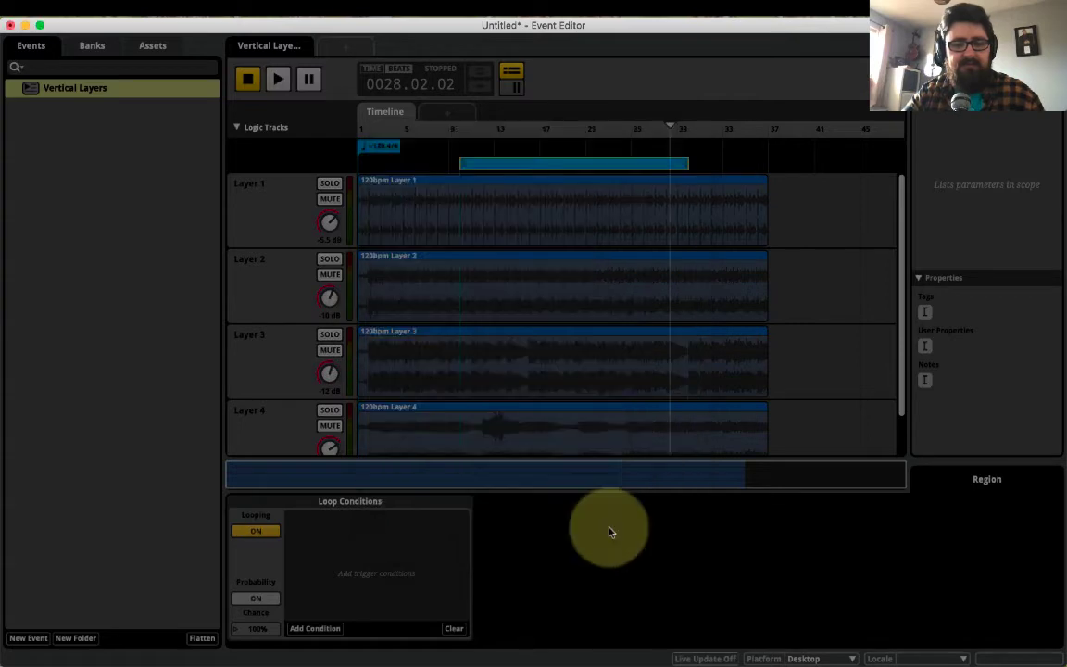
pyautogui.click(385, 112)
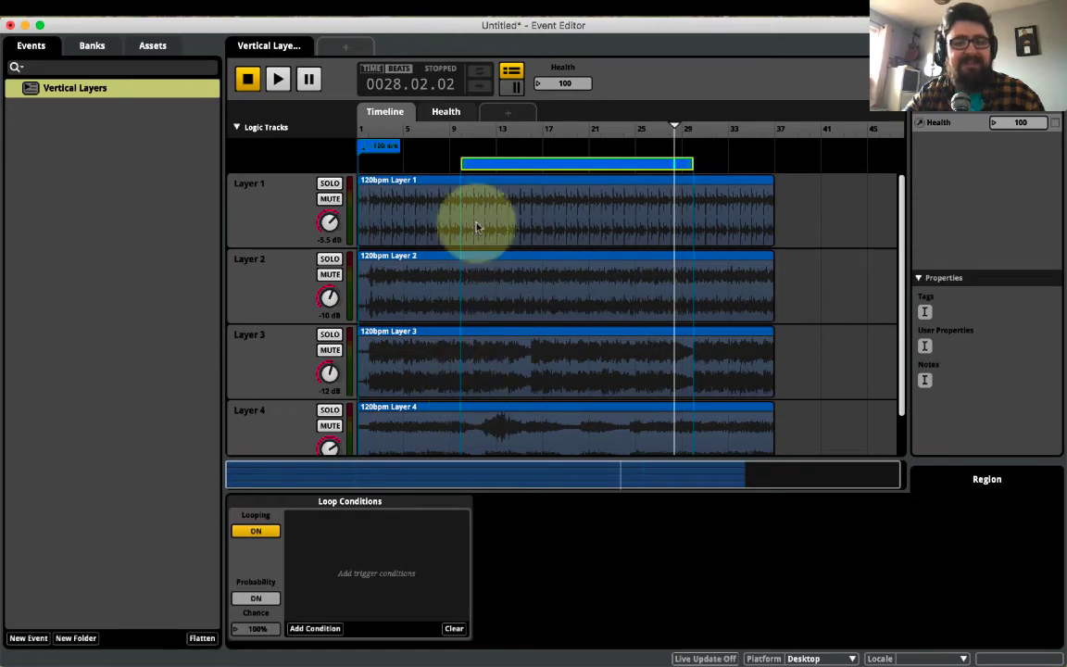
# Solo Layers 1, 2 and 3 one at a time during playback to audition each
pyautogui.click(330, 183)
pyautogui.press('space')
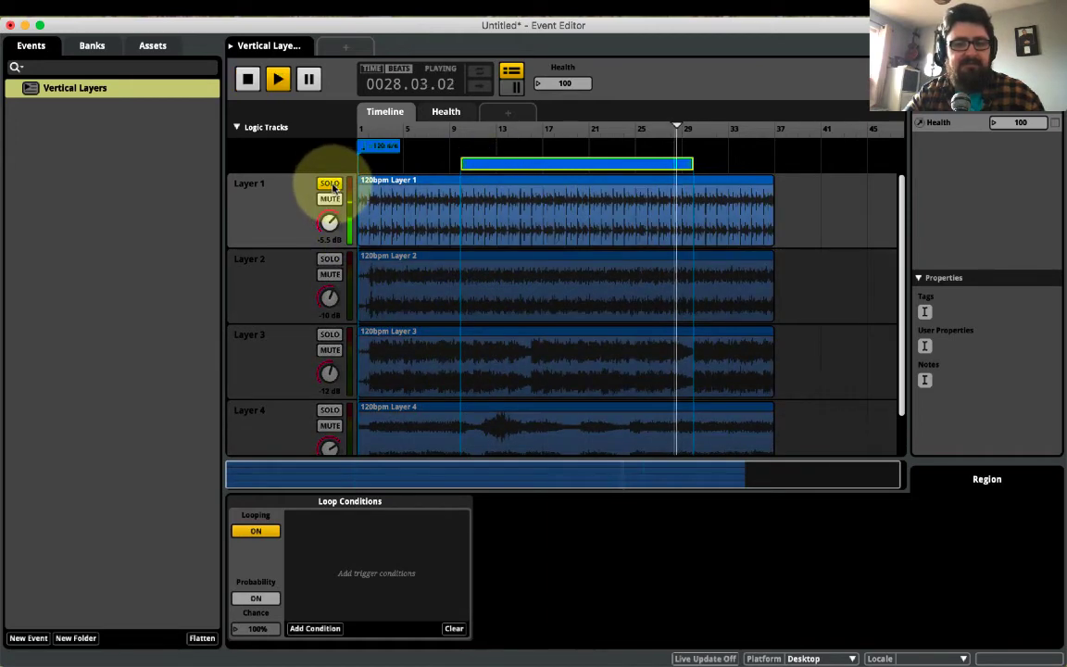
pyautogui.click(333, 260)
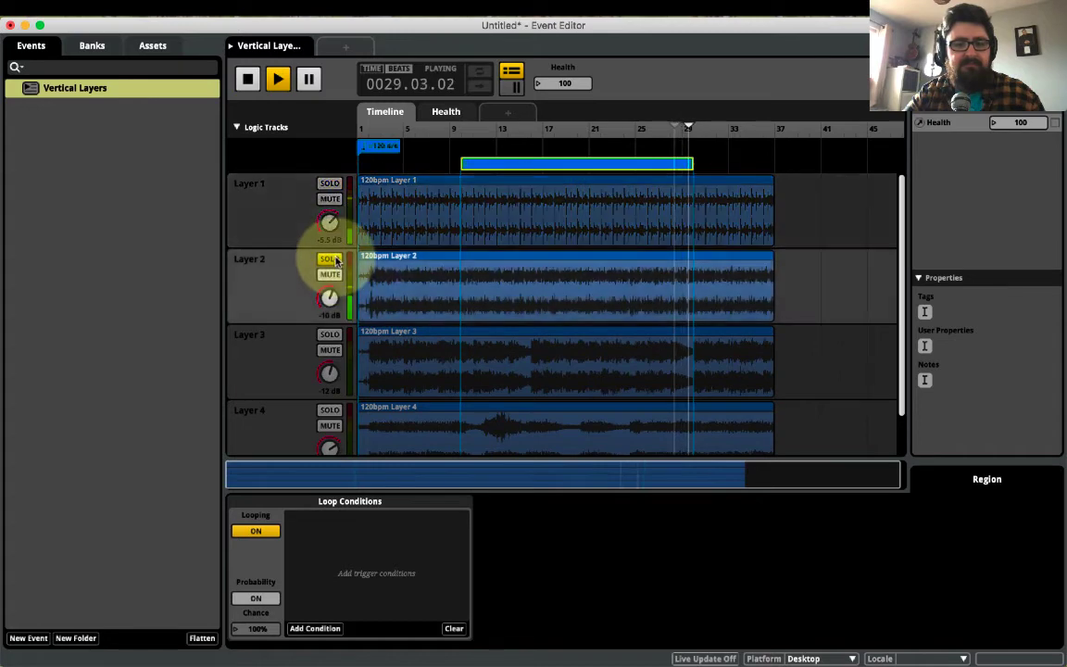
pyautogui.click(332, 336)
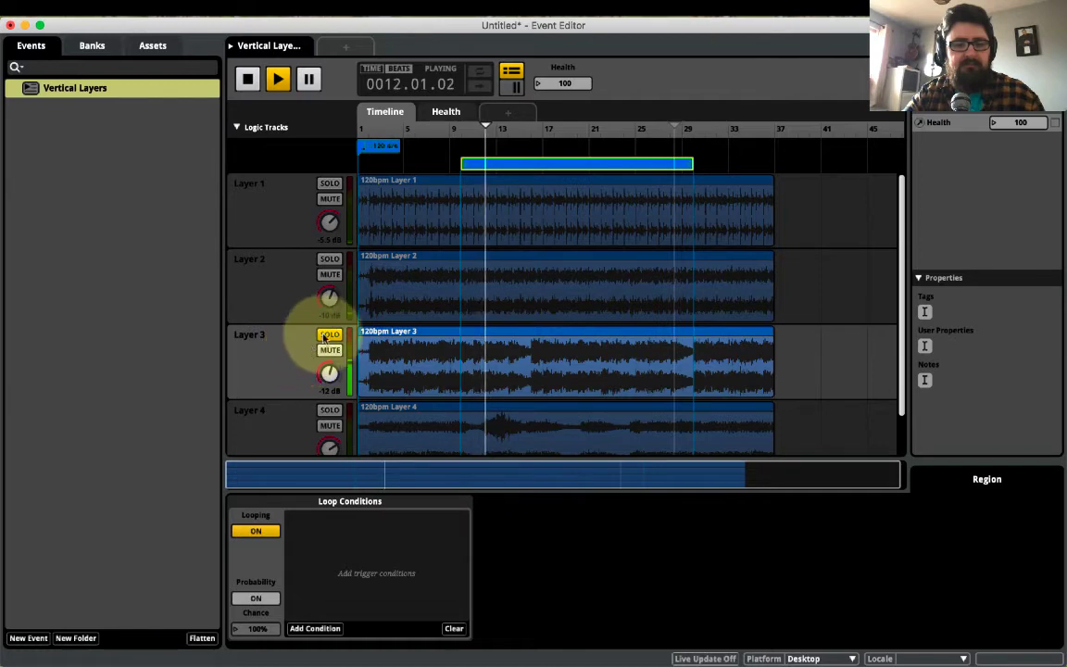
pyautogui.press('space')
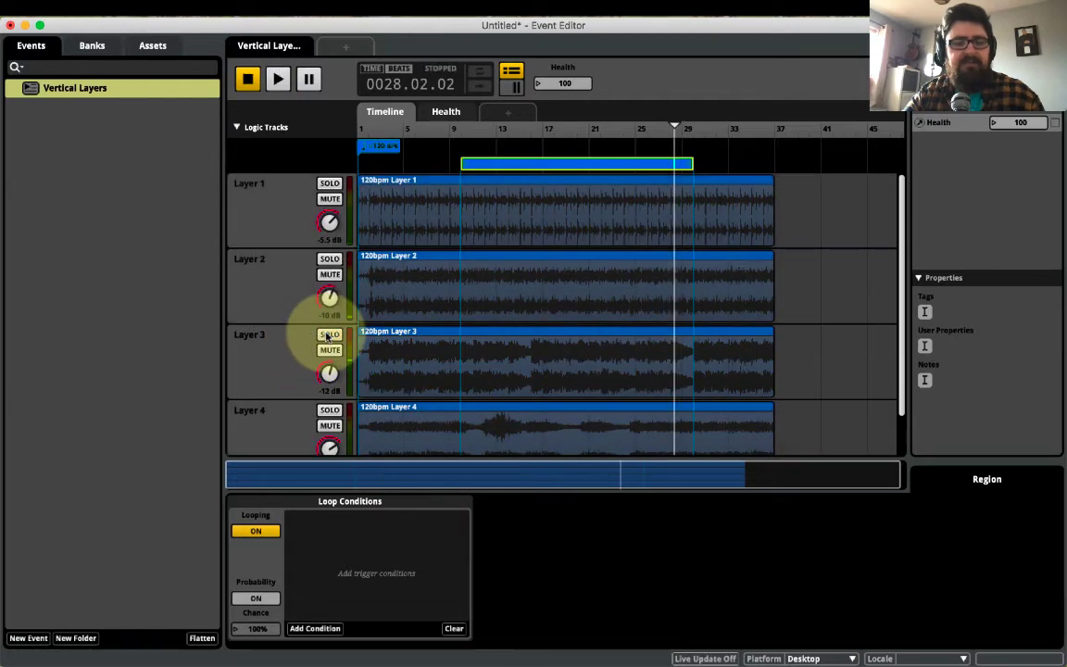
# Clear Layer 3's solo and bring up the Health parameter sheet
pyautogui.click(324, 336)
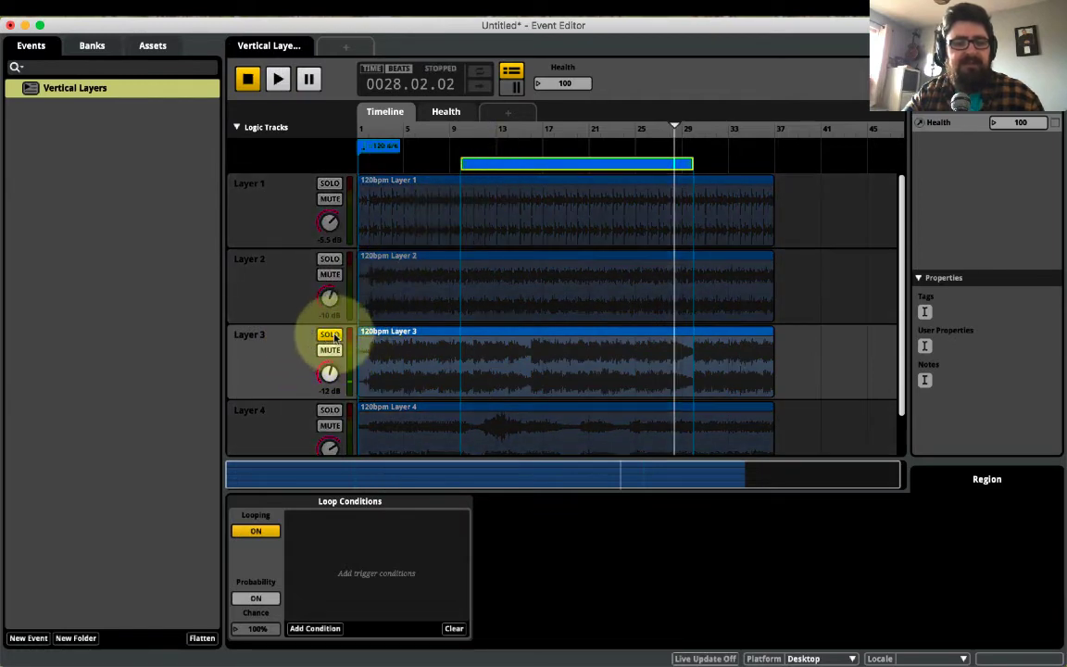
pyautogui.click(326, 335)
pyautogui.click(449, 112)
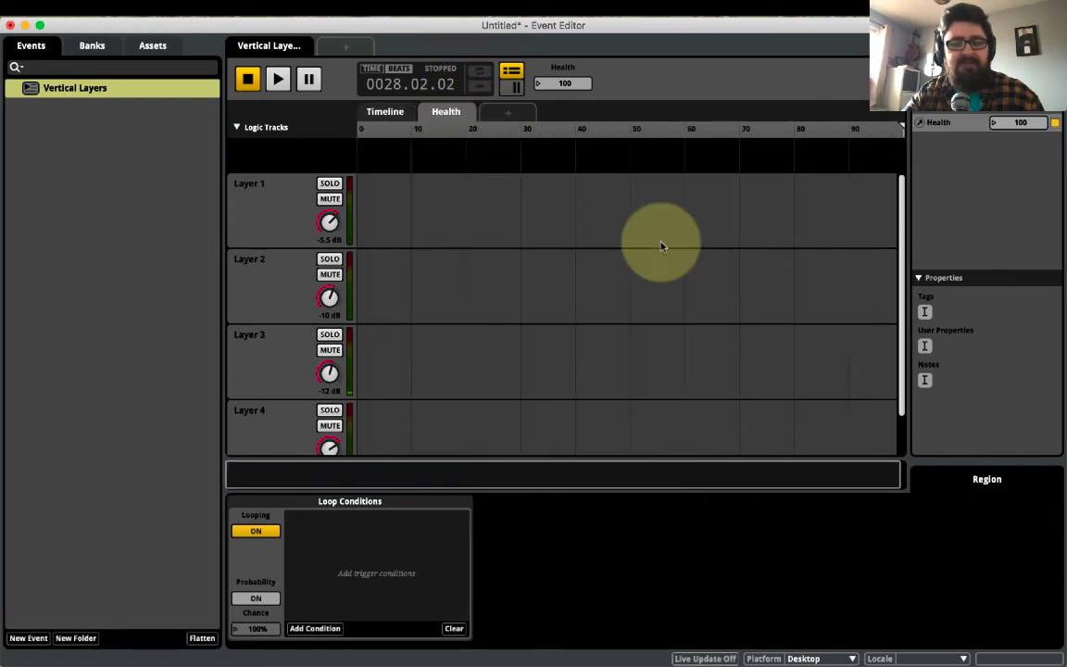
# Add volume automation to Layers 1, 2 and 4 from their volume knobs' context menus
pyautogui.rightClick(331, 225)
pyautogui.click(354, 234)
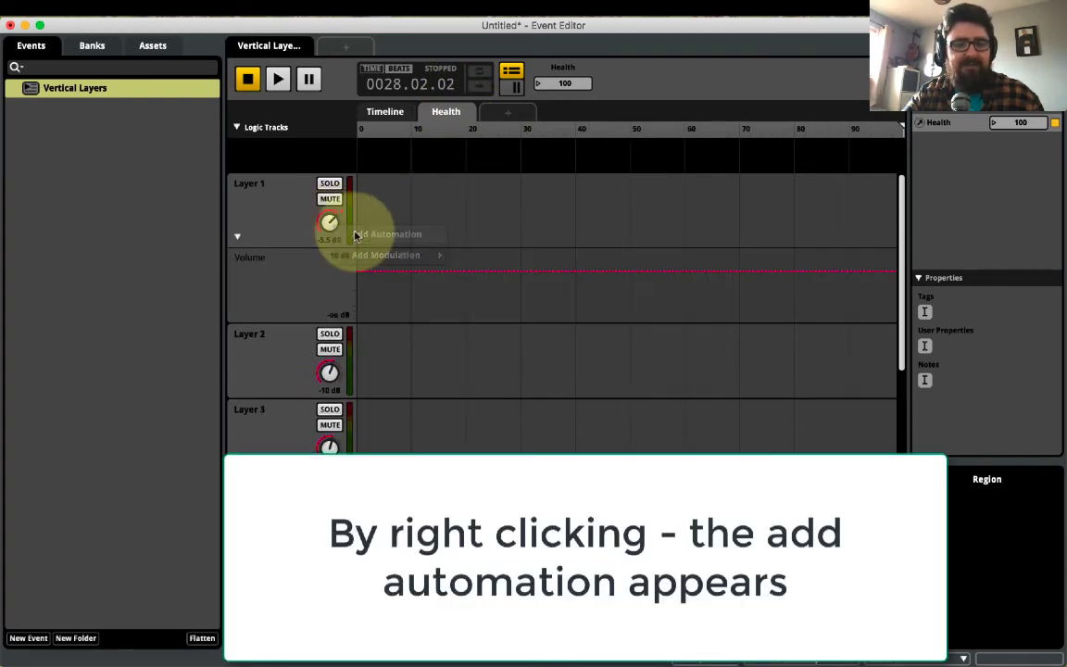
pyautogui.scroll(-2, 326, 364)
pyautogui.rightClick(331, 302)
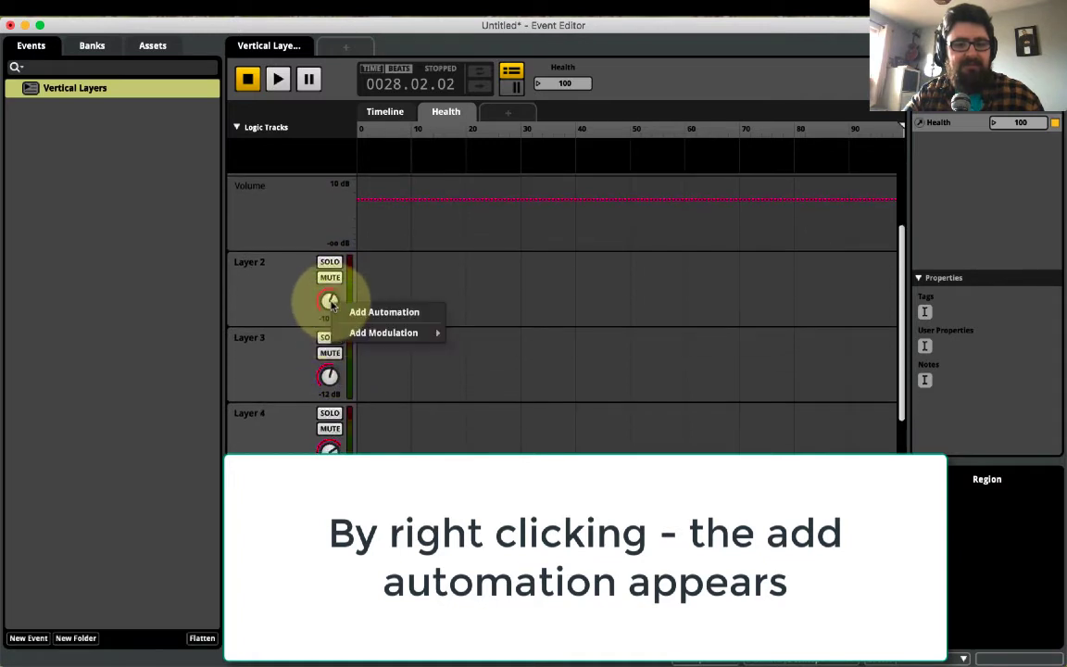
pyautogui.click(356, 312)
pyautogui.scroll(-3, 330, 361)
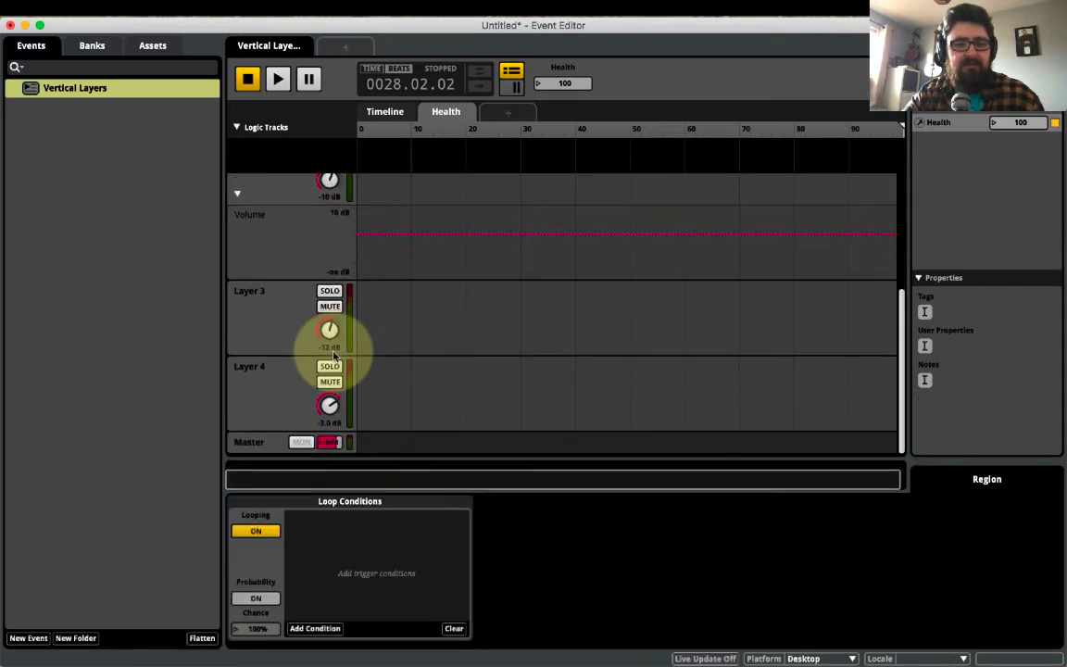
pyautogui.rightClick(331, 405)
pyautogui.click(366, 411)
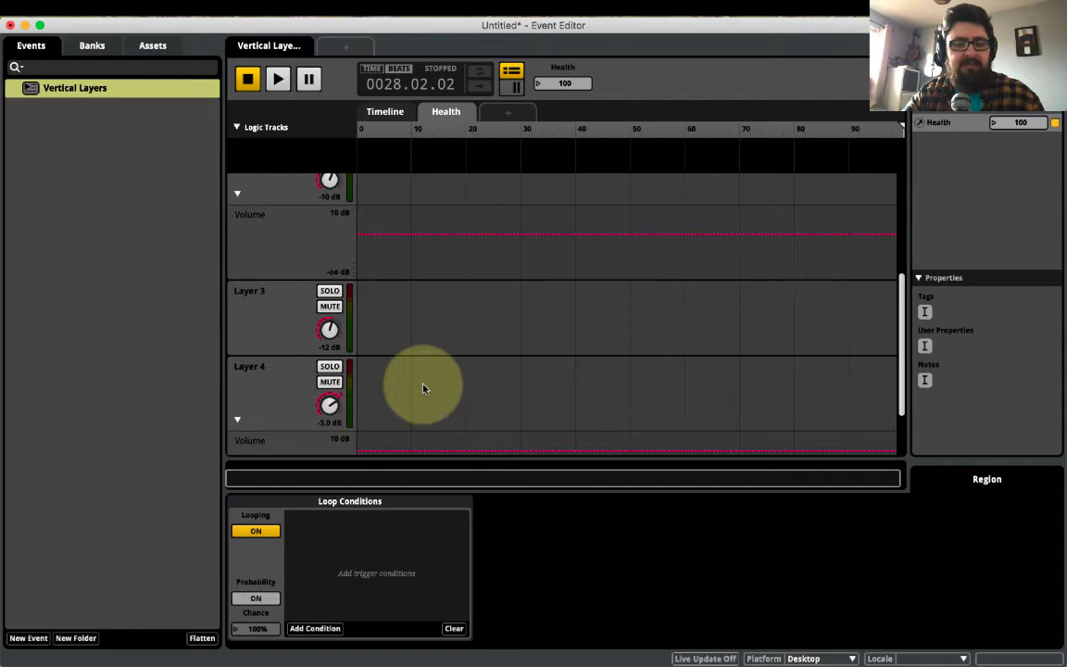
pyautogui.scroll(-2, 422, 389)
pyautogui.scroll(5, 393, 333)
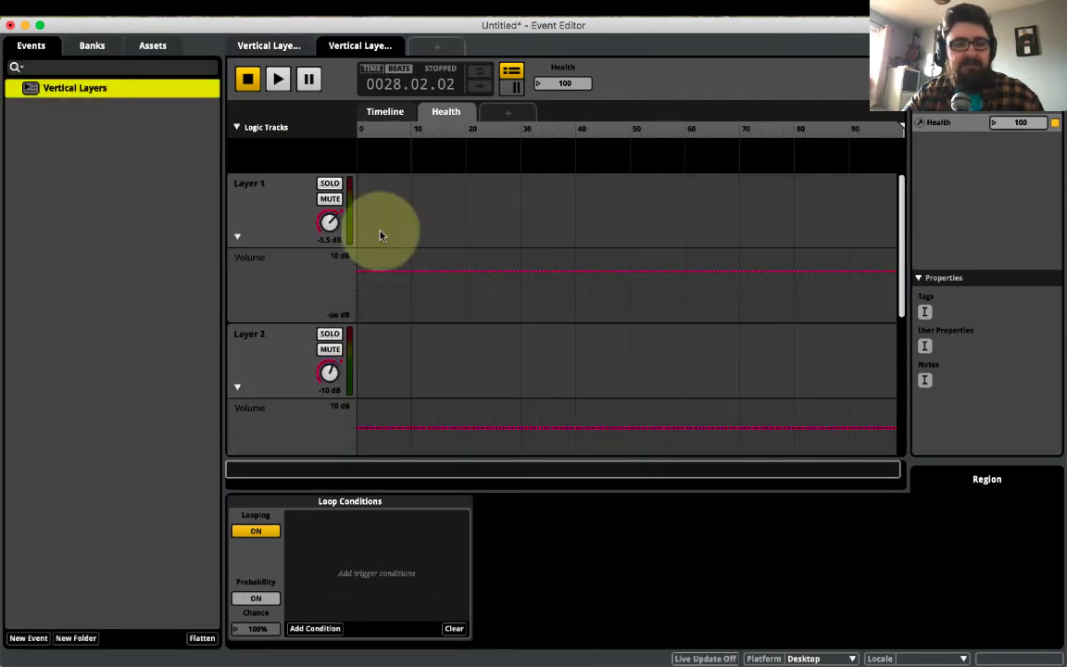
# On the timeline, solo and play Layers 1, 2 and 4 in turn, then unsolo and return to Health
pyautogui.click(385, 111)
pyautogui.click(329, 183)
pyautogui.press('space')
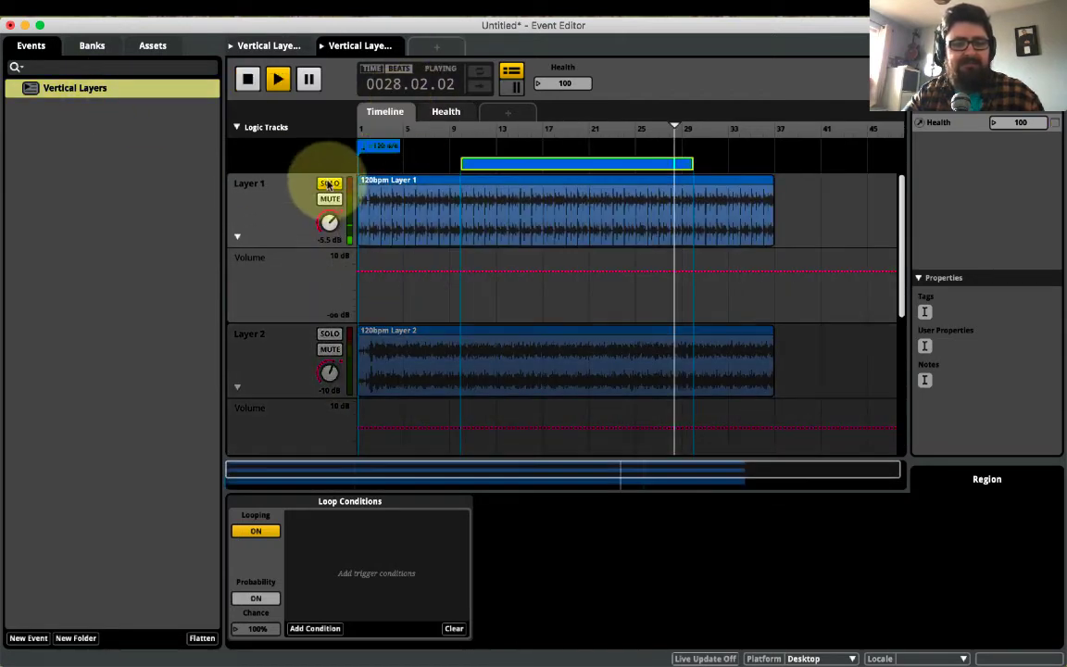
pyautogui.click(329, 335)
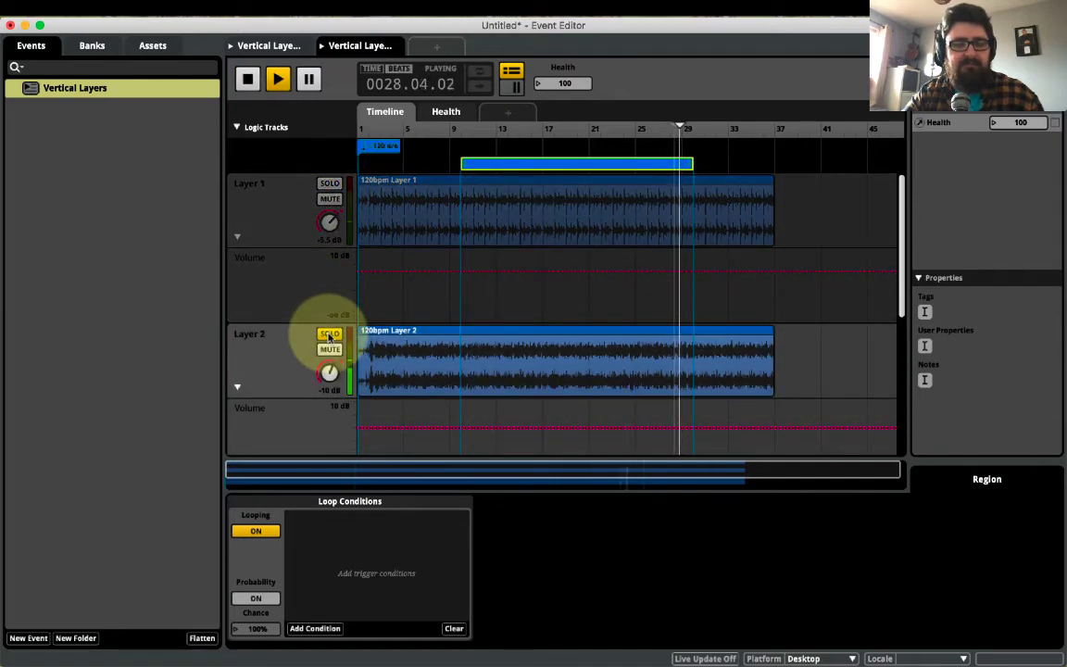
pyautogui.press('space')
pyautogui.scroll(-3, 329, 338)
pyautogui.click(330, 293)
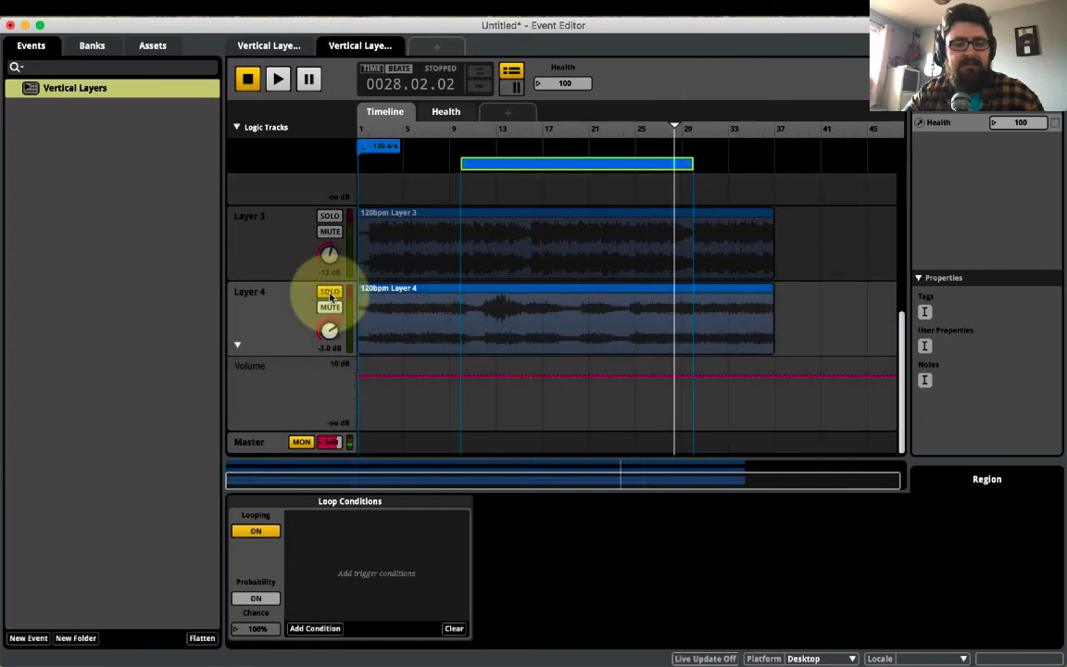
pyautogui.press('space')
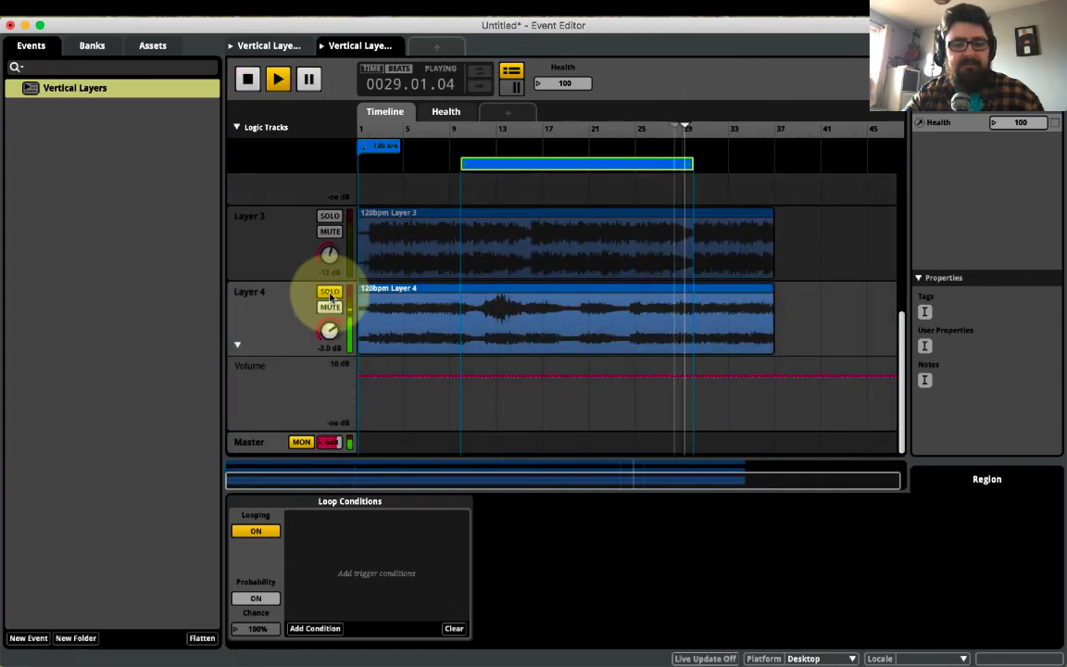
pyautogui.click(331, 294)
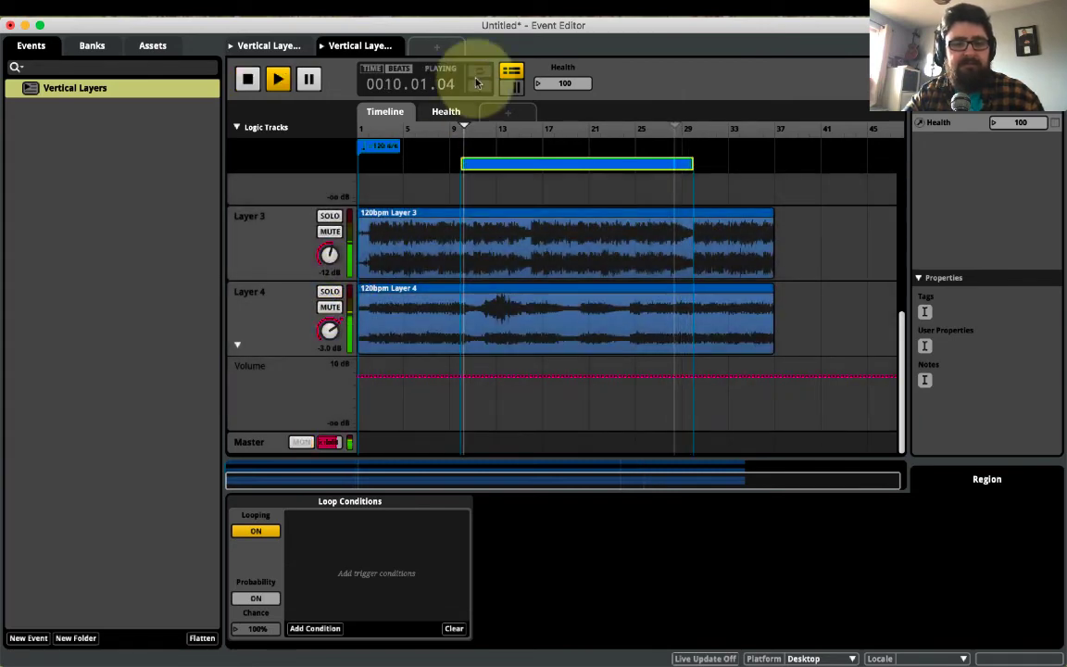
pyautogui.press('space')
pyautogui.click(443, 112)
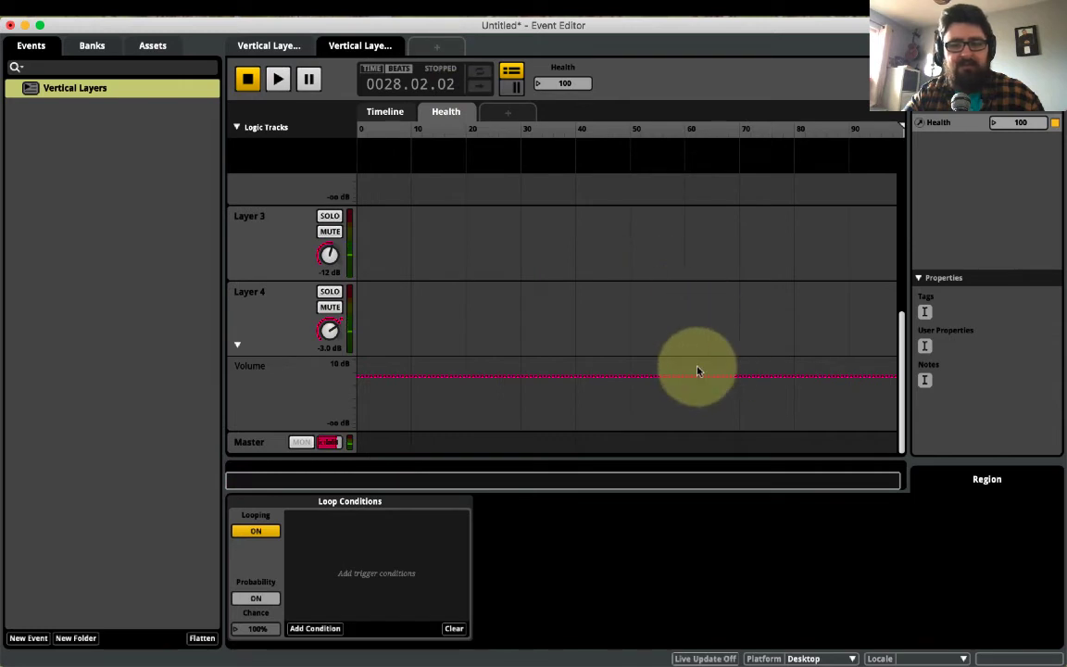
# Ramp volume to -oo dB above Health ~78 for Layer 4, ~60 for Layer 1, ~37 for Layer 2
pyautogui.click(738, 375)
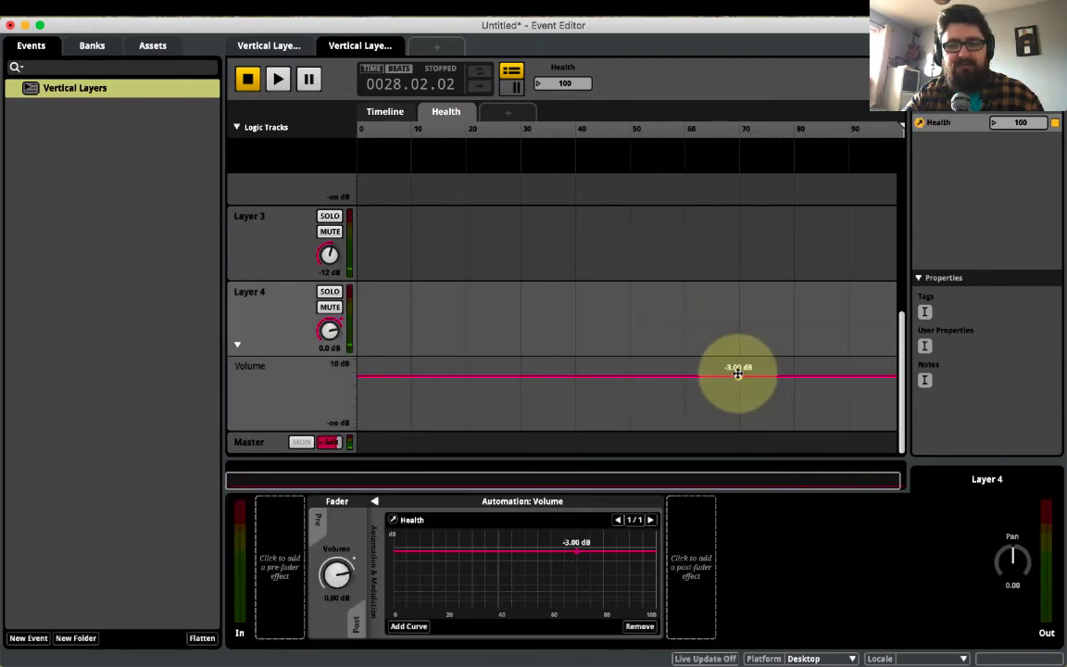
pyautogui.moveTo(788, 376); pyautogui.dragTo(787, 429)
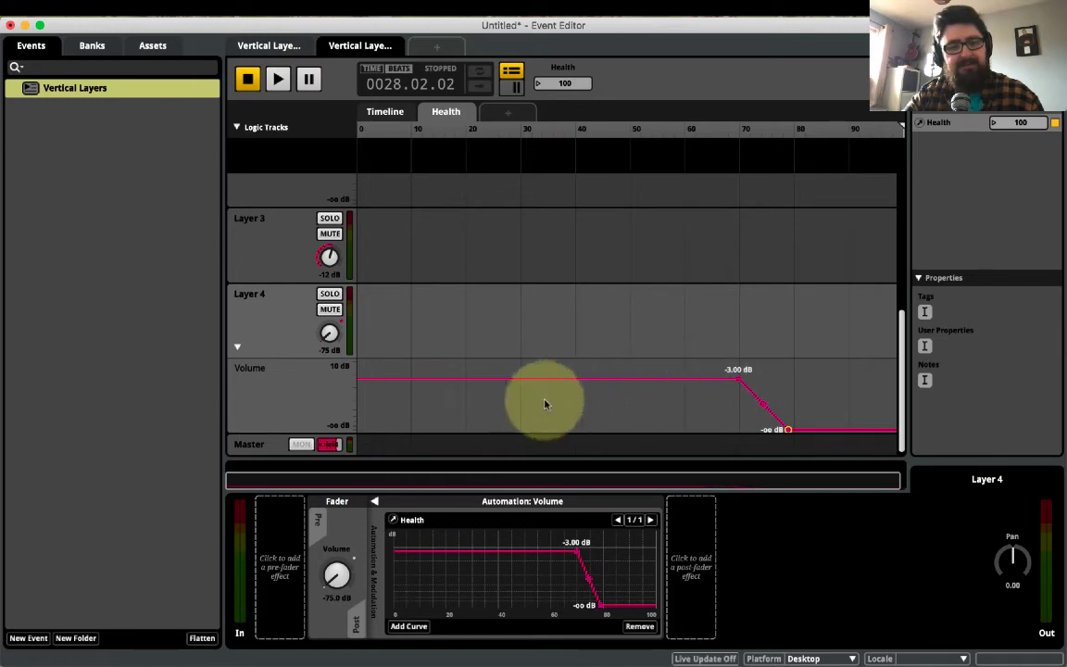
pyautogui.scroll(6, 652, 395)
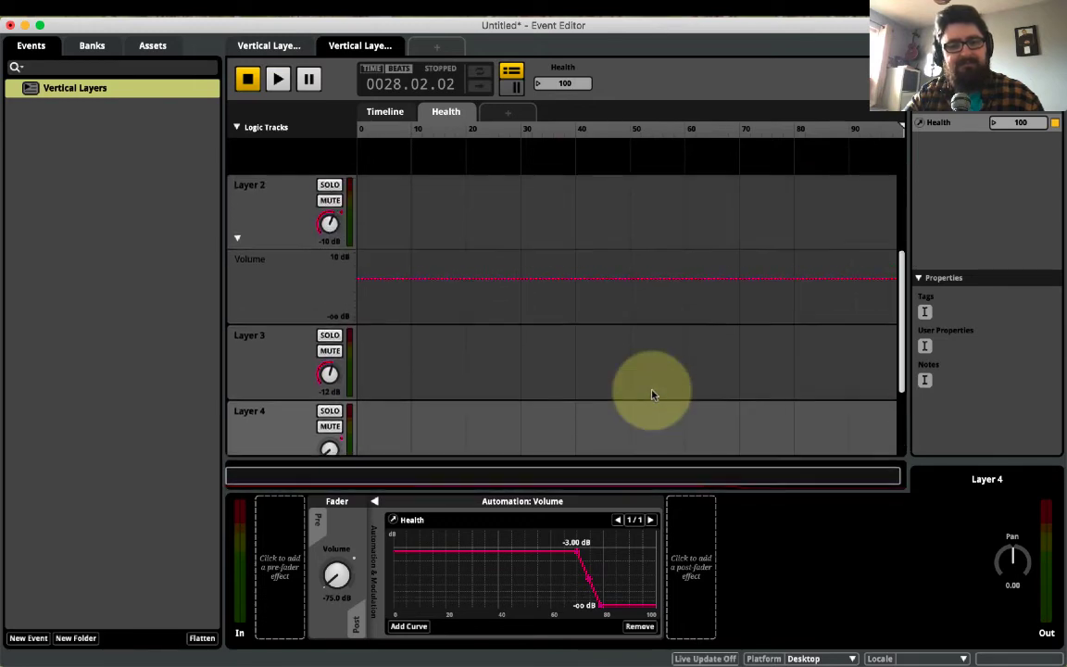
pyautogui.click(629, 271)
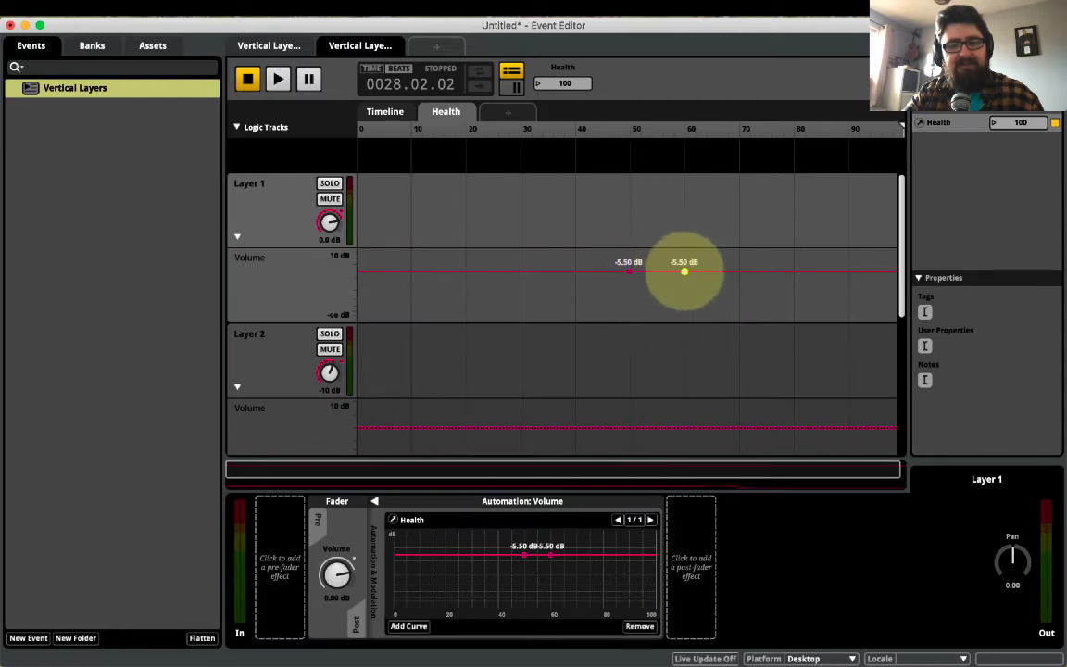
pyautogui.moveTo(684, 270); pyautogui.dragTo(684, 319)
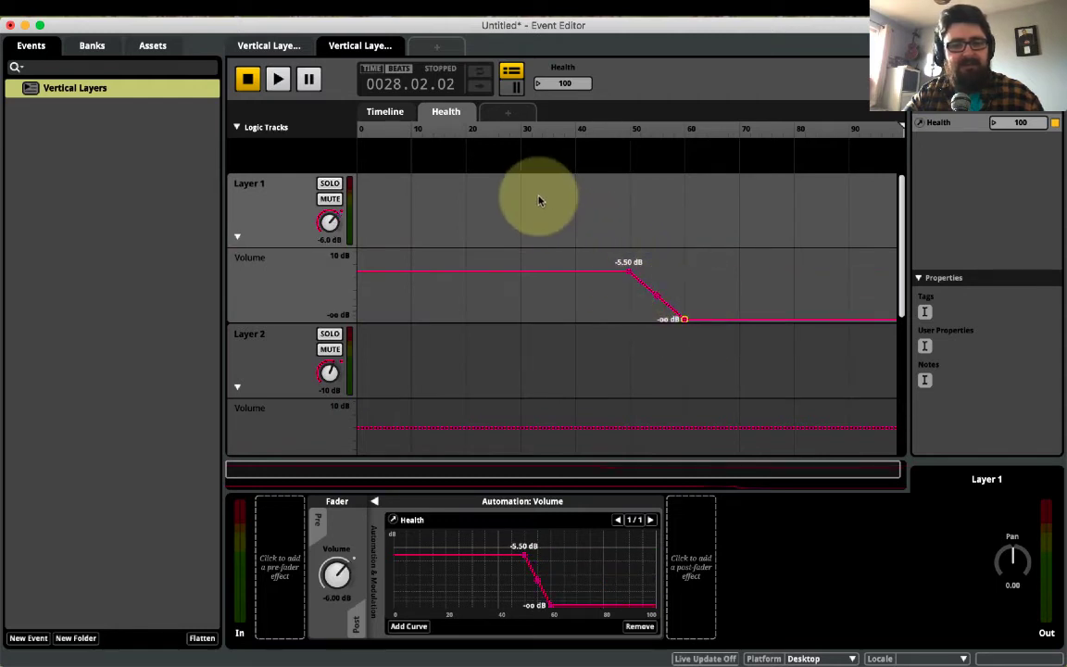
pyautogui.scroll(-3, 540, 199)
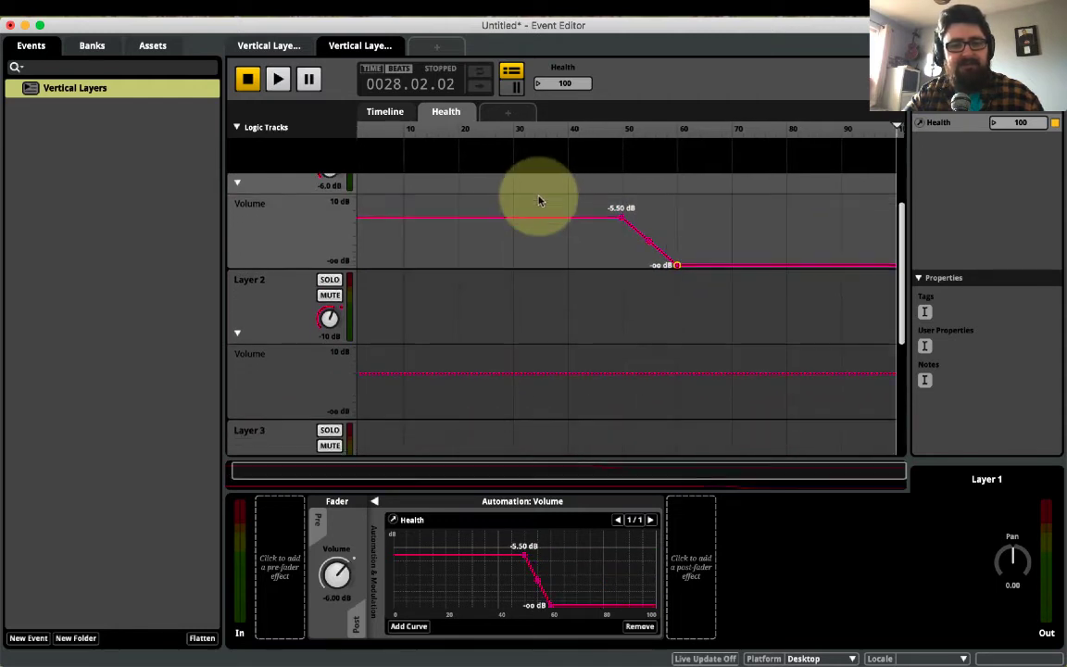
pyautogui.click(459, 363)
pyautogui.moveTo(556, 363); pyautogui.dragTo(556, 405)
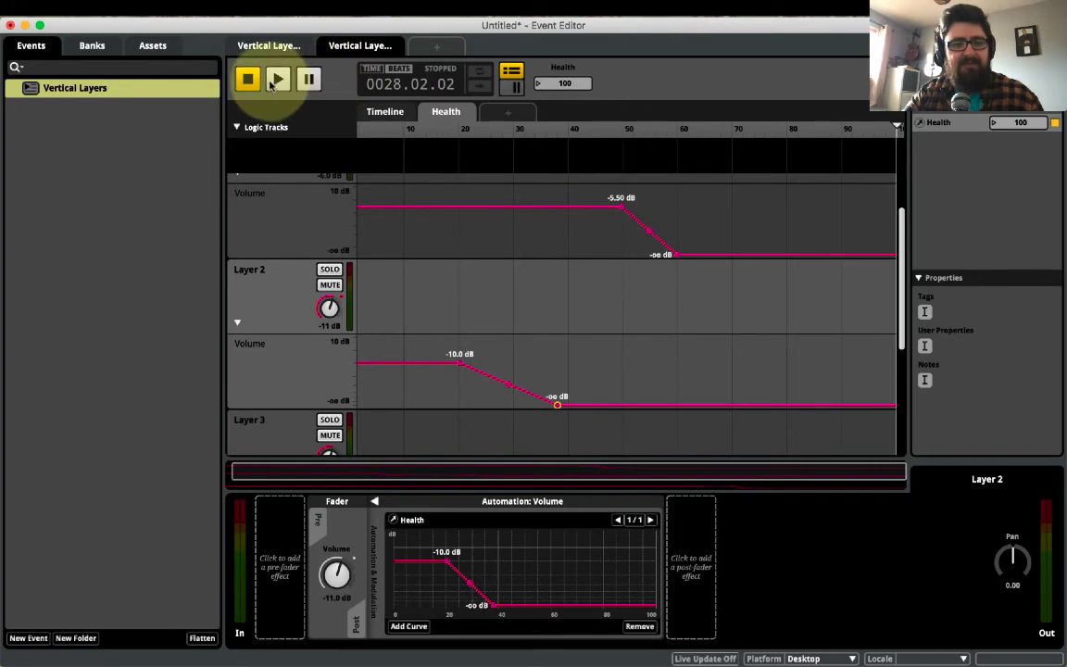
# Lower Health from 67.5 to 57.5 while playing the event, then stop
pyautogui.scroll(1, 702, 217)
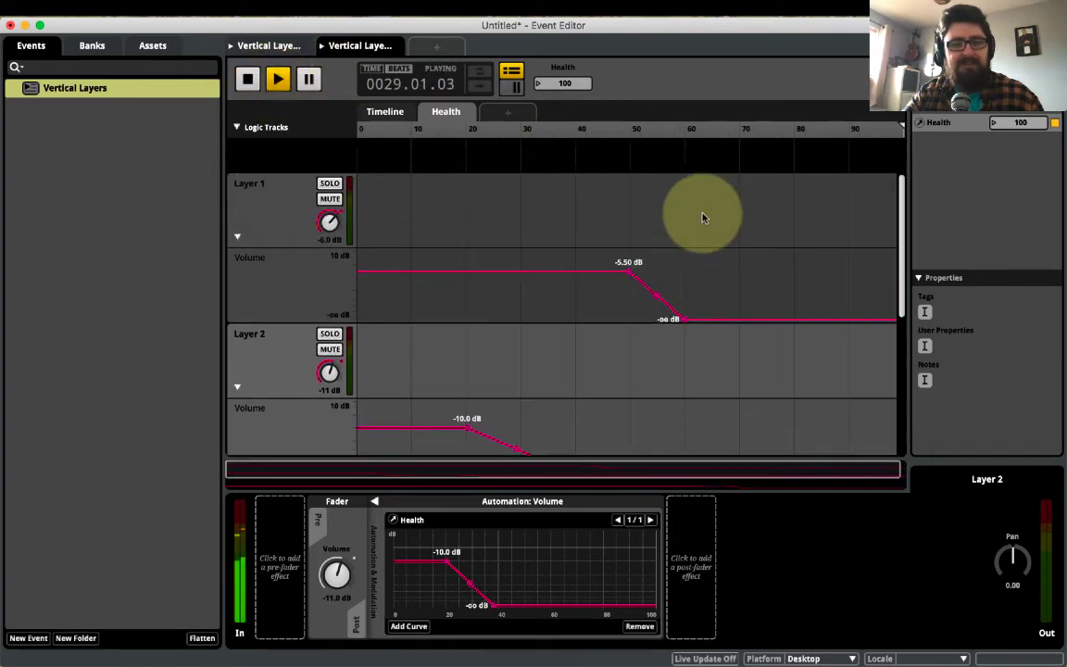
pyautogui.scroll(-3, 703, 218)
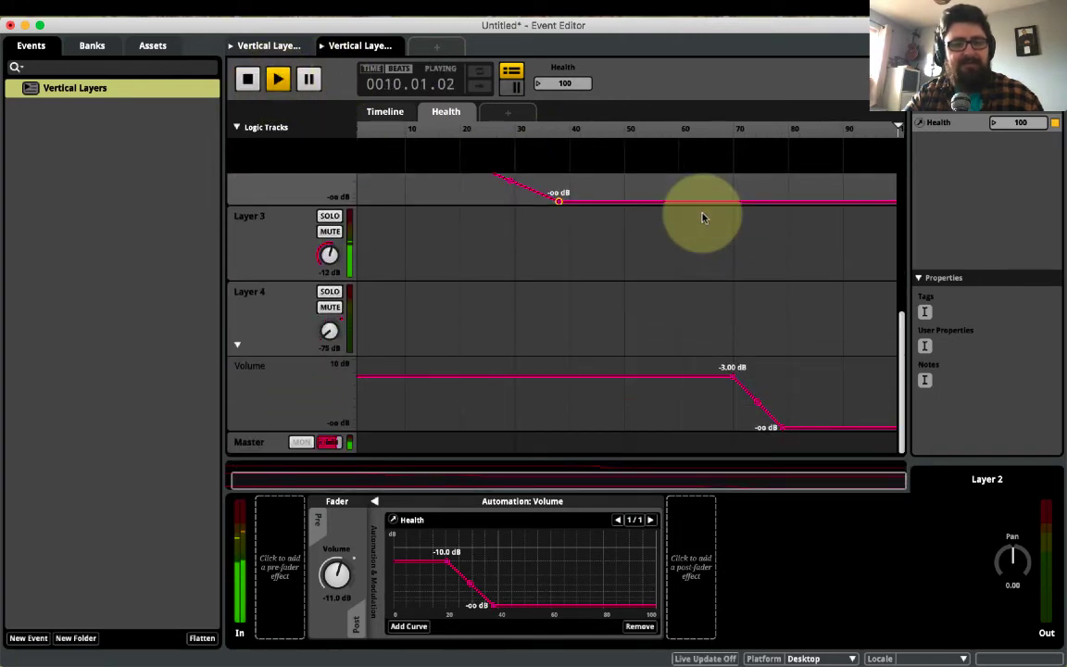
pyautogui.moveTo(586, 85); pyautogui.dragTo(598, 138)
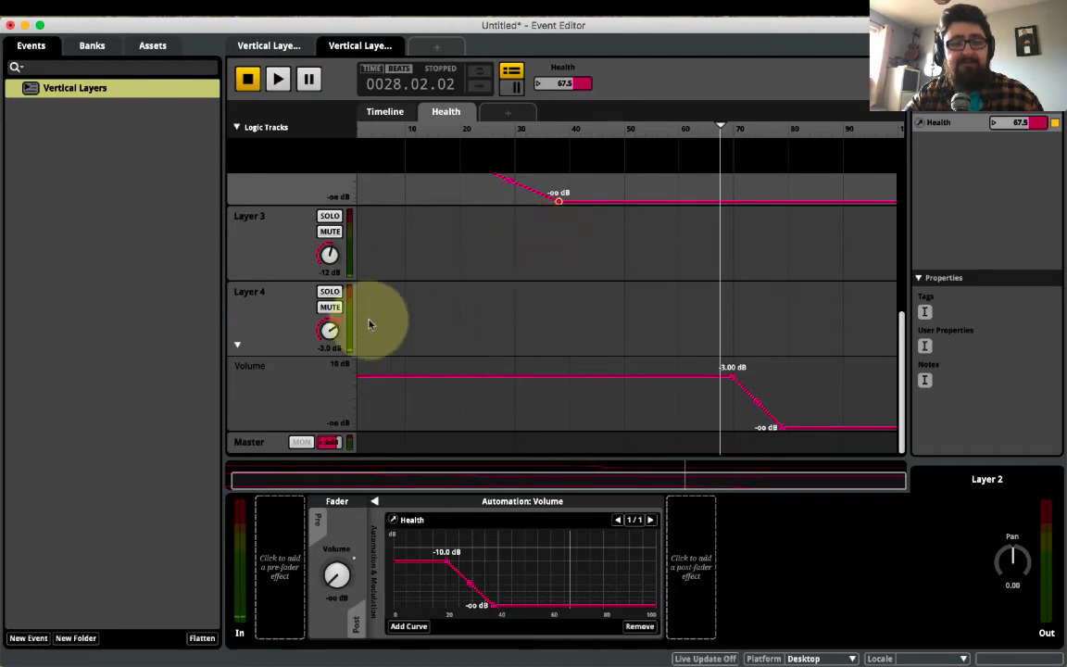
pyautogui.click(279, 80)
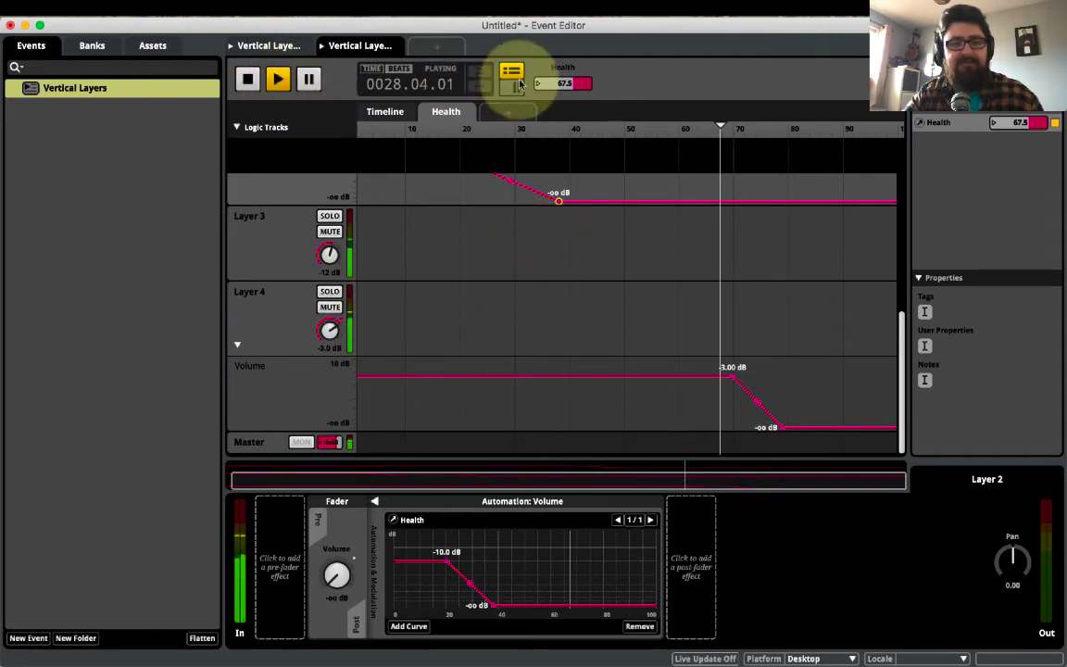
pyautogui.moveTo(579, 78); pyautogui.dragTo(589, 106)
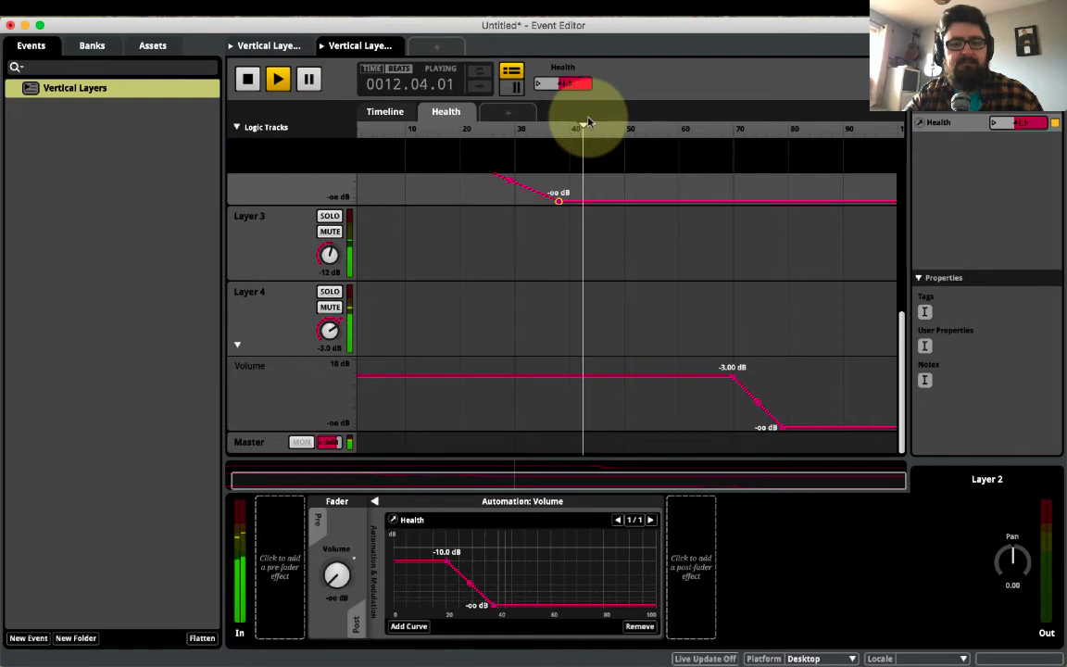
pyautogui.press('space')
# Drop Health to about 13 and play, hearing Layer 2 at -10 dB with Layer 1
pyautogui.scroll(3, 610, 244)
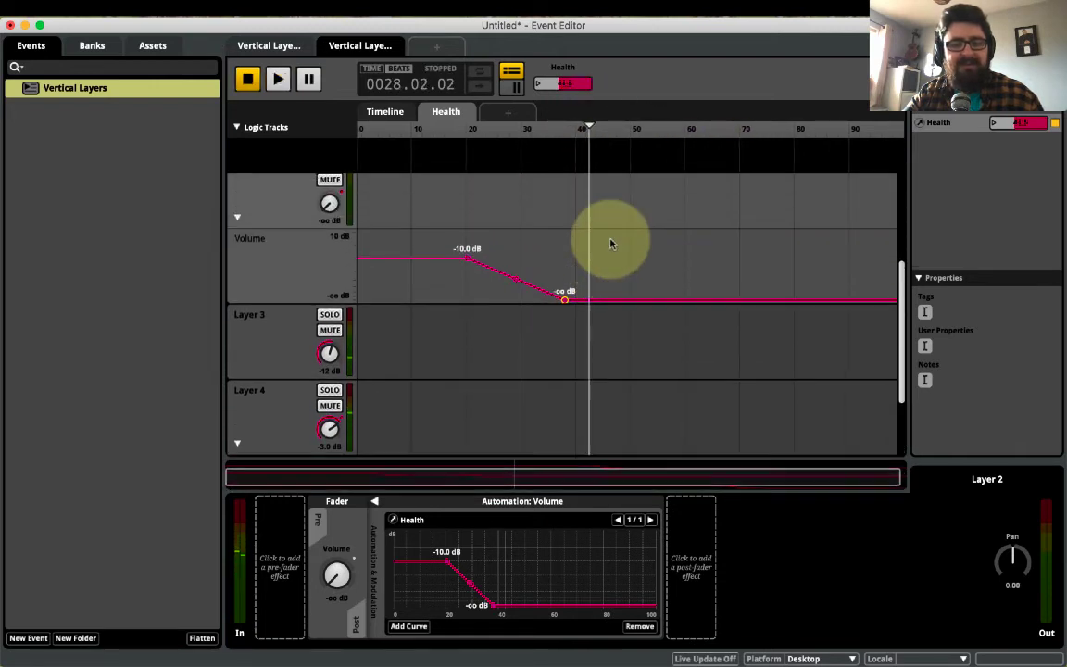
pyautogui.scroll(3, 611, 244)
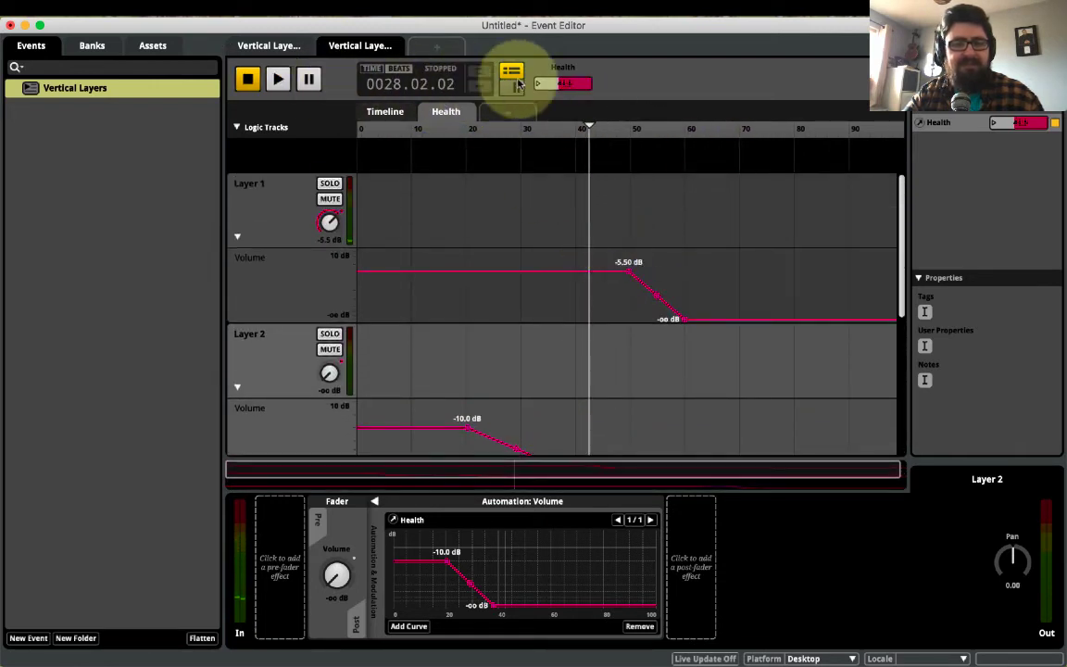
pyautogui.moveTo(579, 84); pyautogui.dragTo(585, 135)
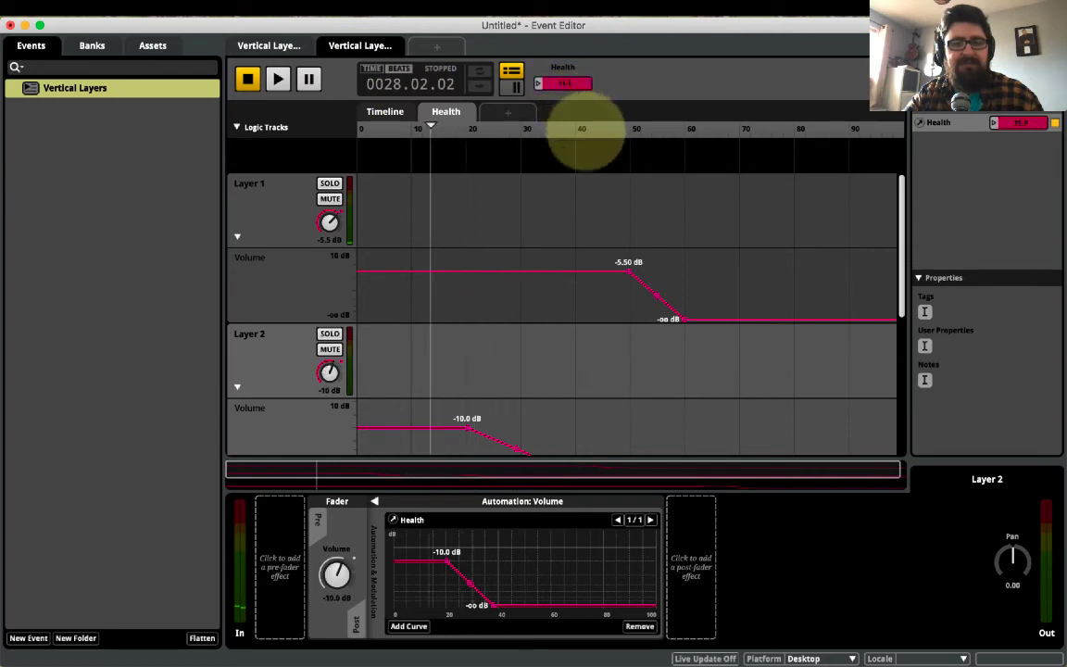
pyautogui.press('space')
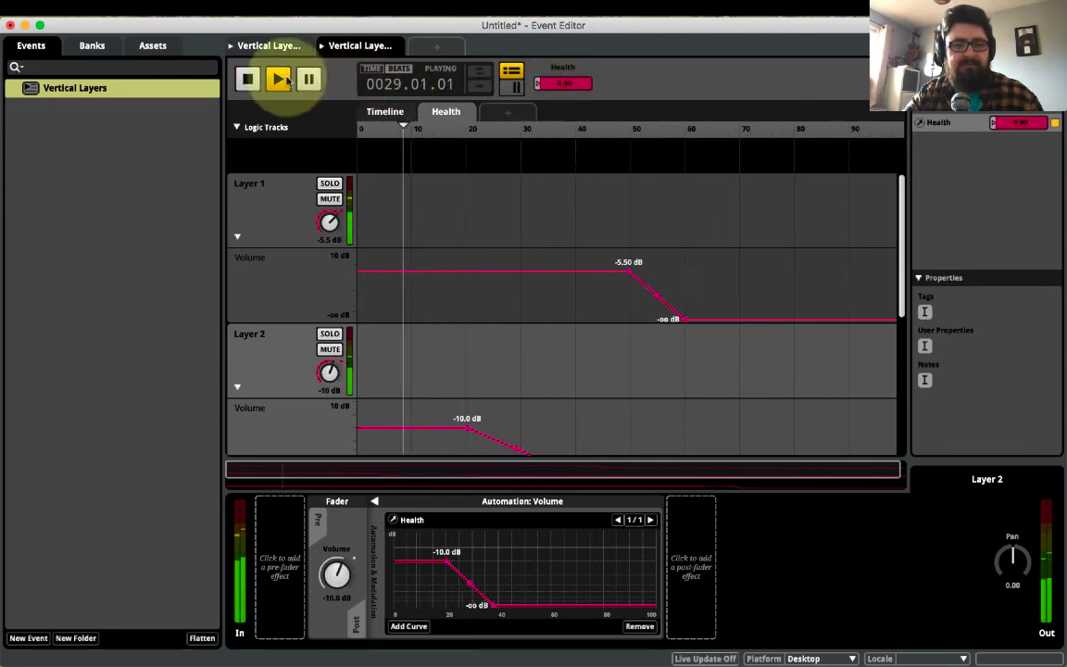
pyautogui.scroll(-1, 429, 250)
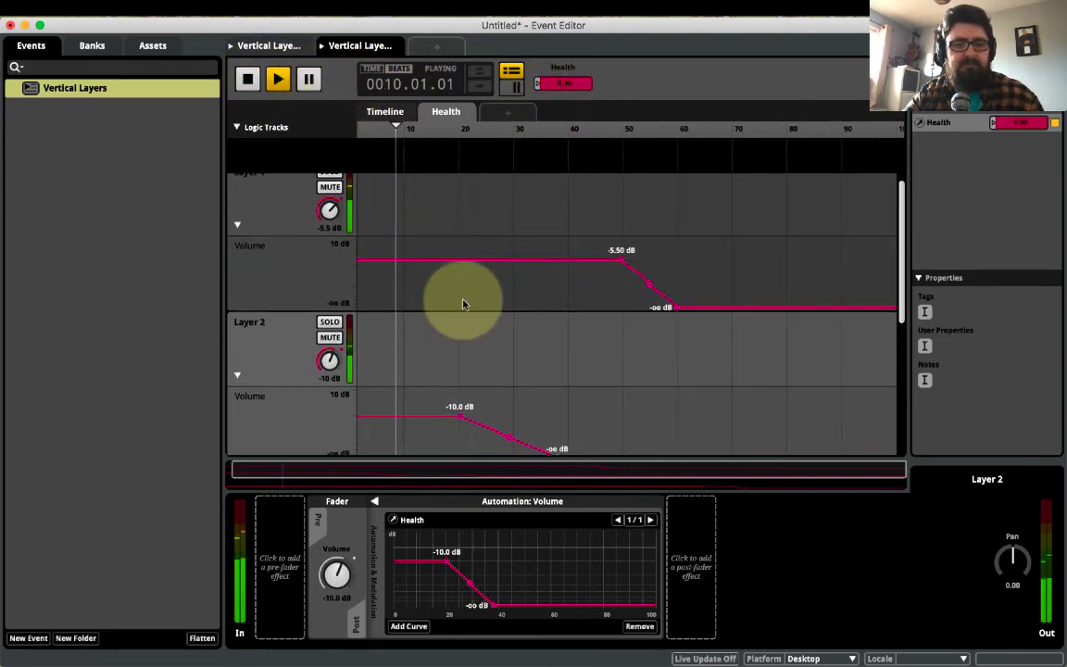
pyautogui.scroll(-3, 468, 320)
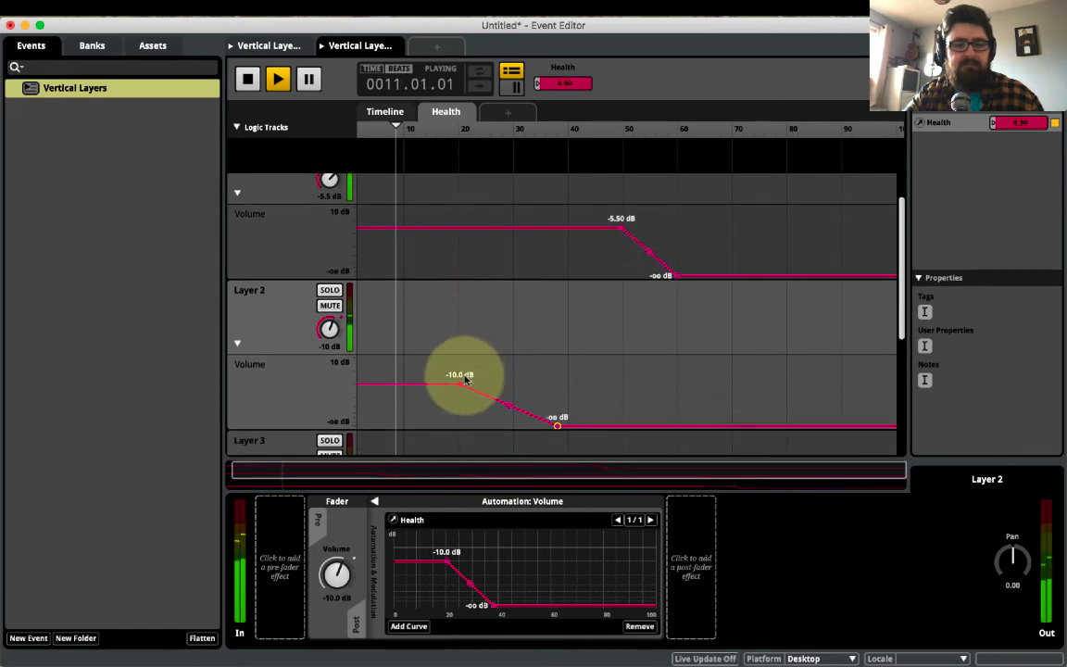
# Stop playback, lift Layer 2's first volume point to -5 dB, and reset Health to 100
pyautogui.press('space')
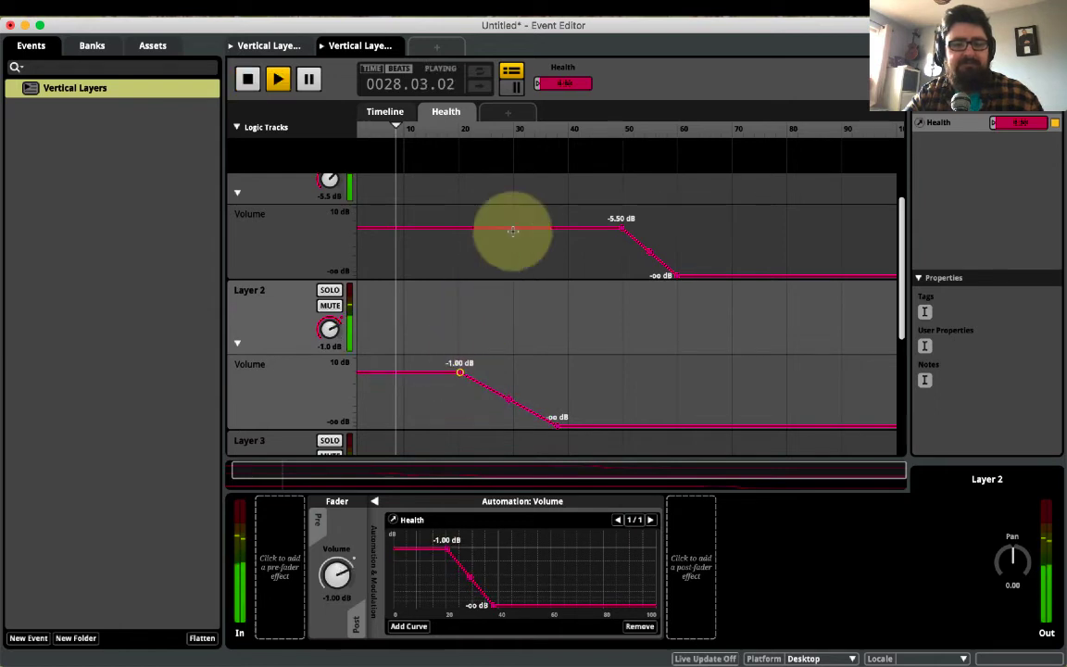
pyautogui.moveTo(459, 372); pyautogui.dragTo(460, 377)
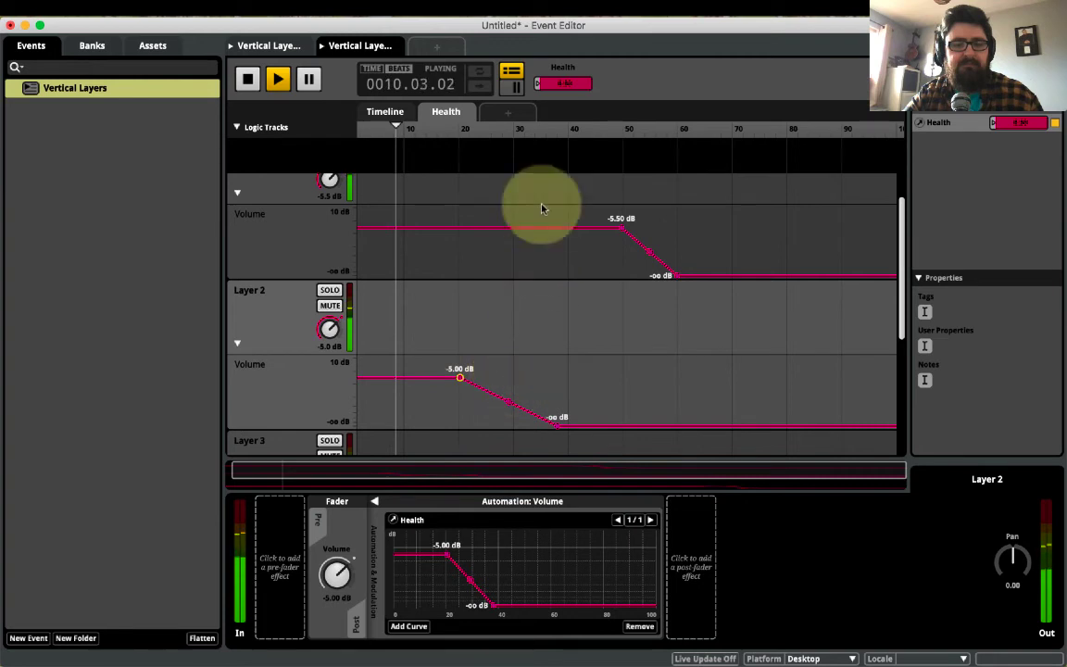
pyautogui.moveTo(567, 82); pyautogui.dragTo(538, 25)
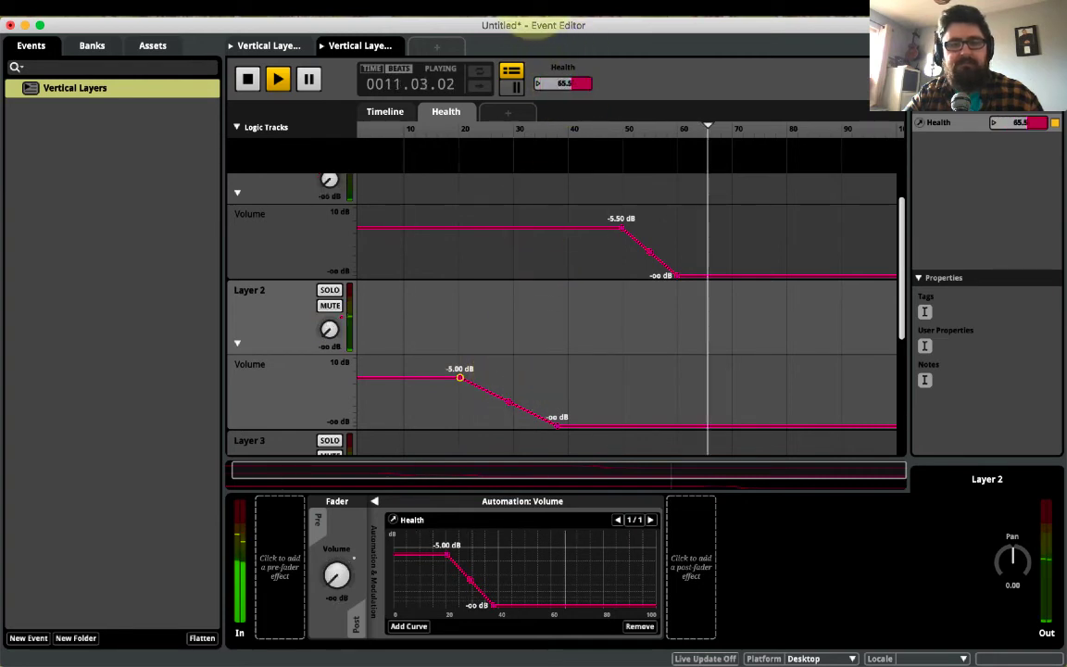
pyautogui.moveTo(546, 85); pyautogui.dragTo(570, 65)
pyautogui.click(377, 209)
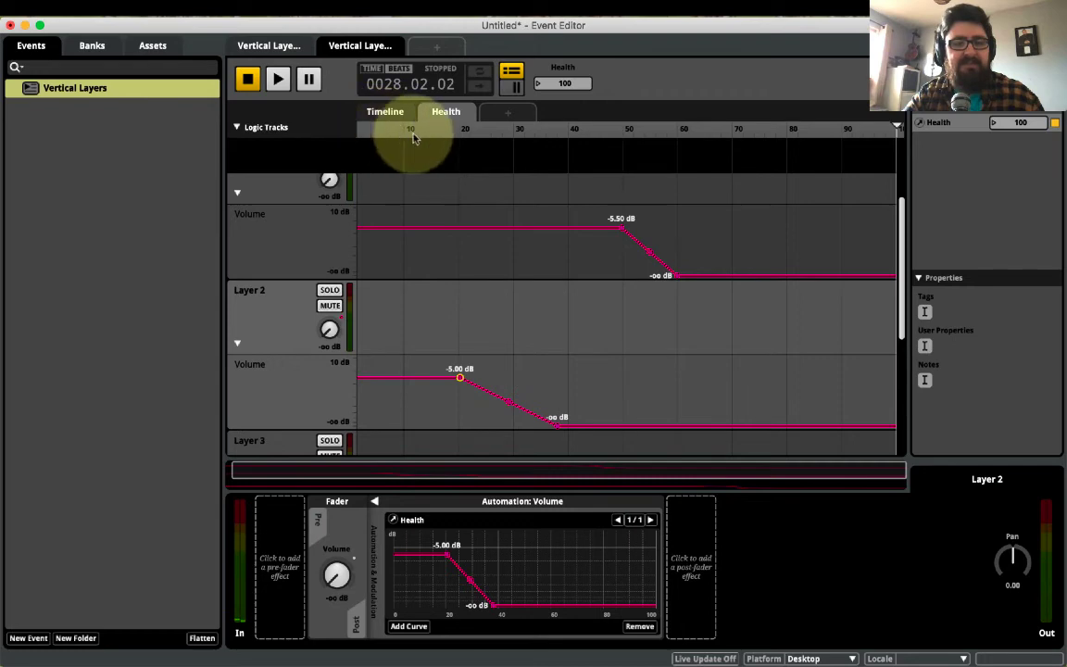
# Go to the Timeline and back to Health, then show the Health parameter's settings deck
pyautogui.click(387, 115)
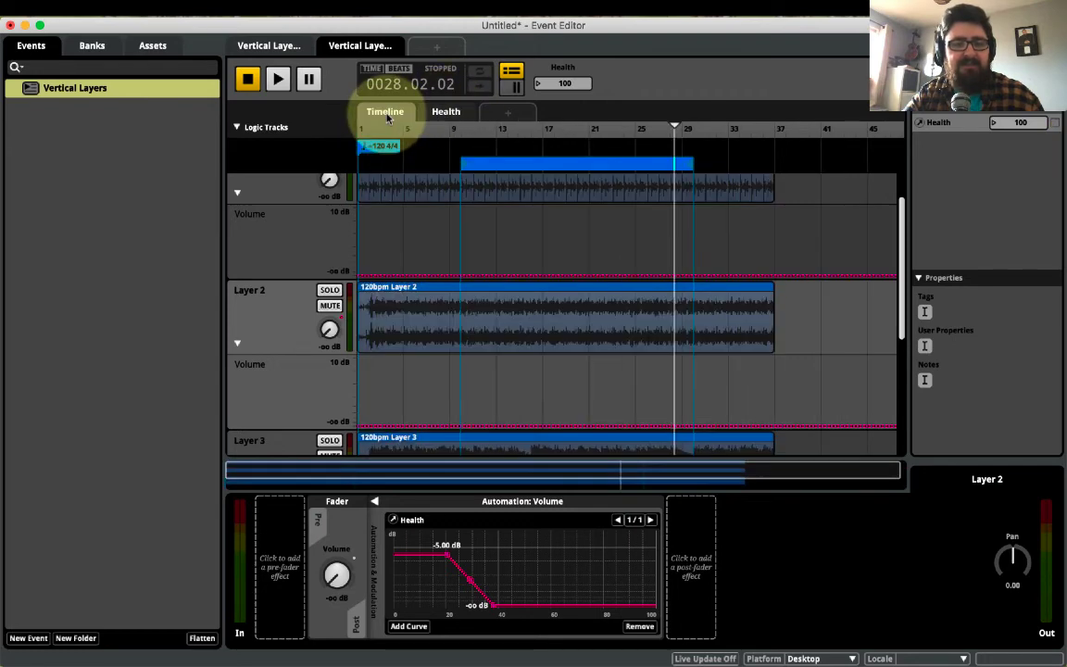
pyautogui.click(444, 110)
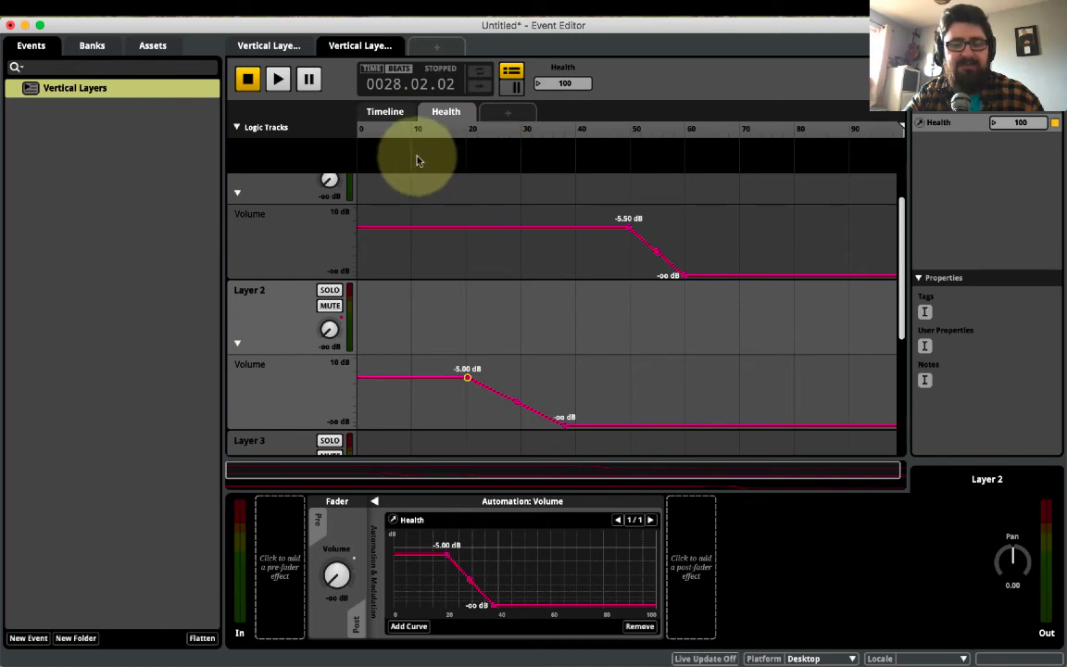
pyautogui.click(446, 113)
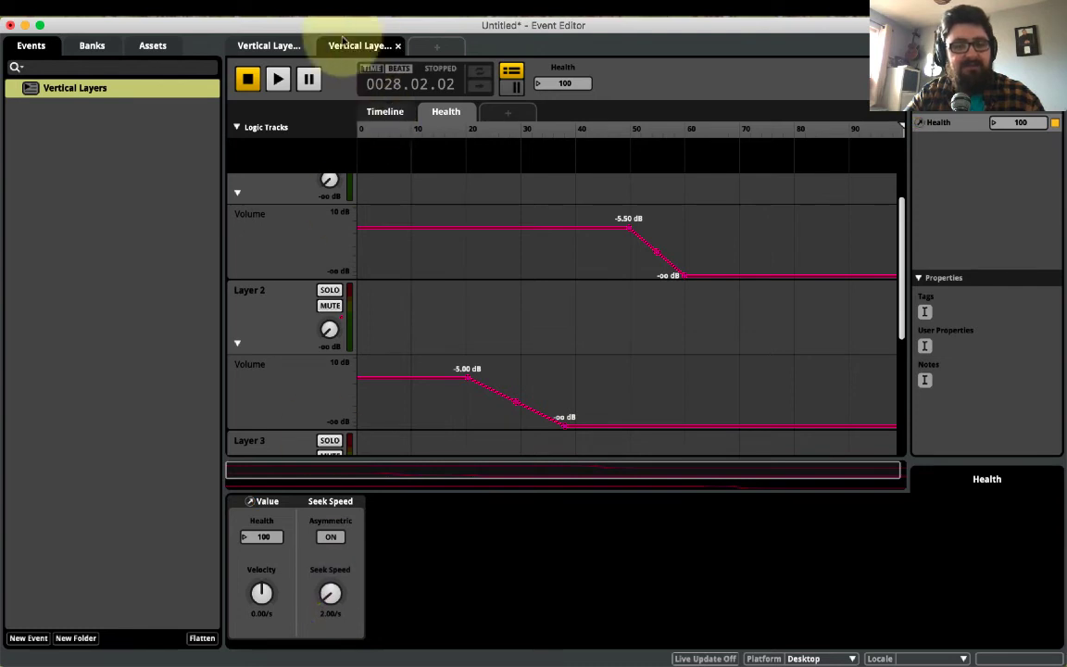
# Play the event and drop Health low to hear the slow 2.00/s fade
pyautogui.click(278, 79)
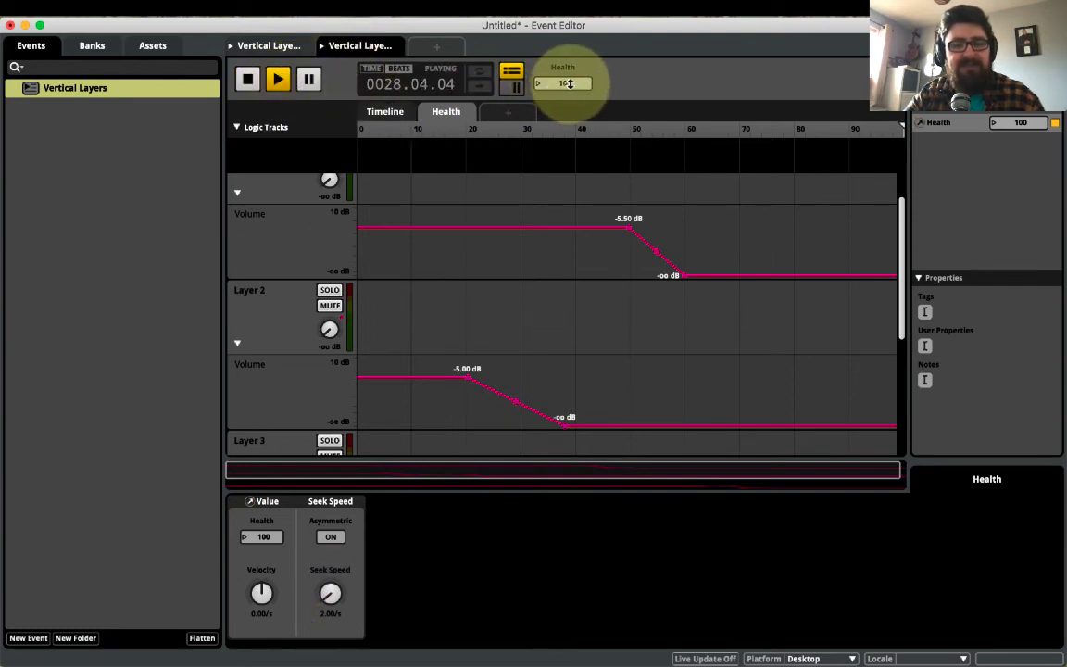
pyautogui.moveTo(565, 82); pyautogui.dragTo(726, 326)
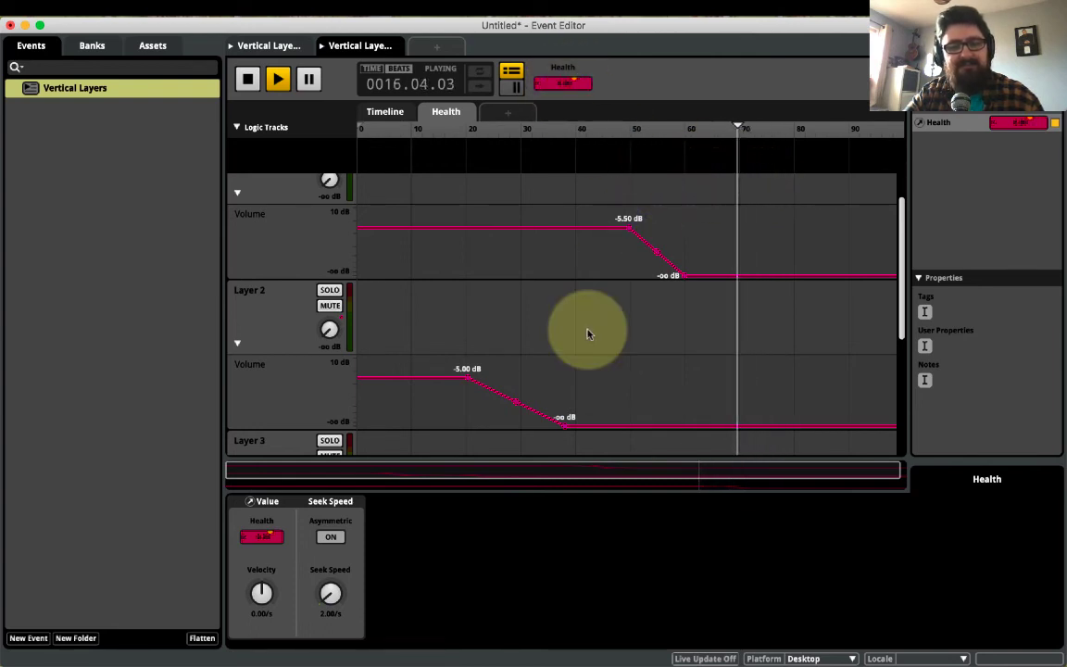
pyautogui.click(252, 85)
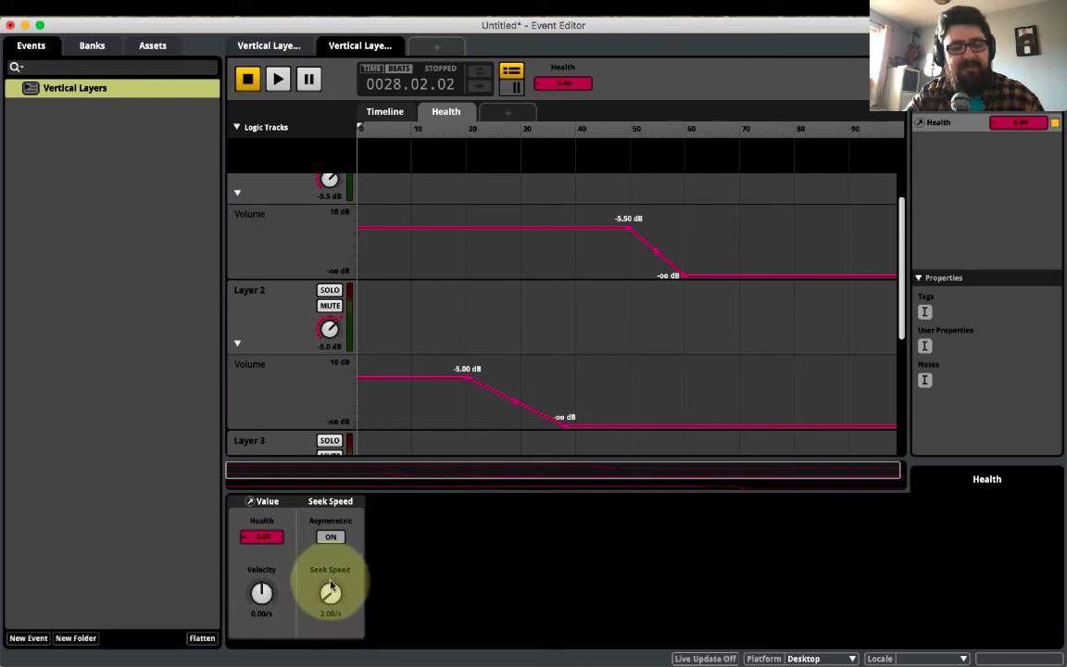
# Set Health's seek speed to 57.0/s, reset Health to 100, and replay while dropping Health
pyautogui.moveTo(330, 596); pyautogui.dragTo(333, 526)
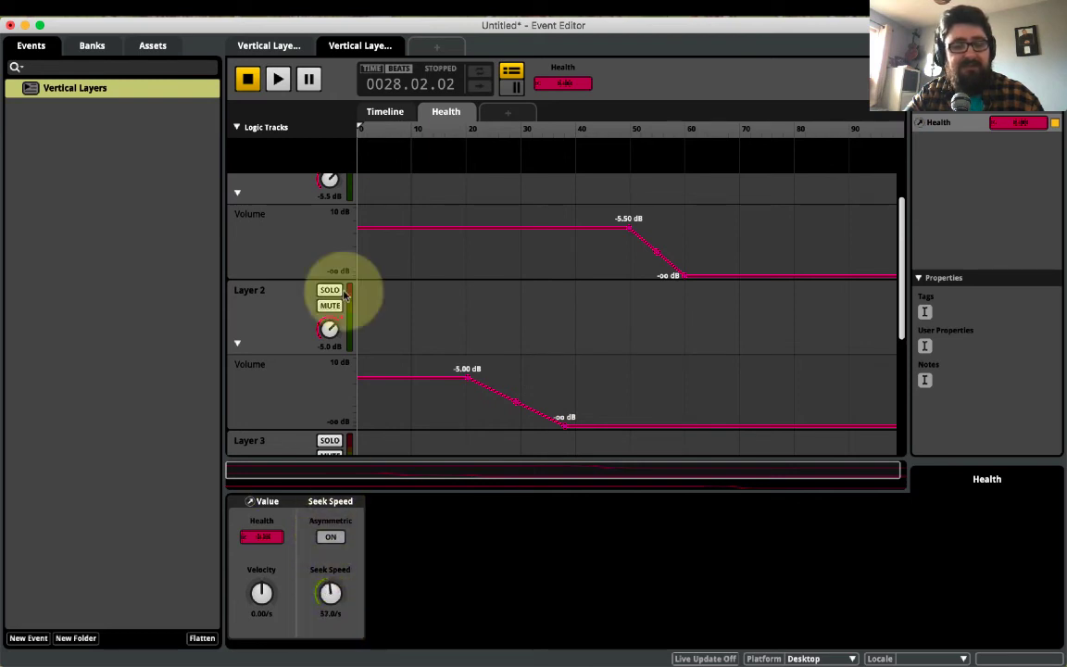
pyautogui.moveTo(565, 84); pyautogui.dragTo(584, 27)
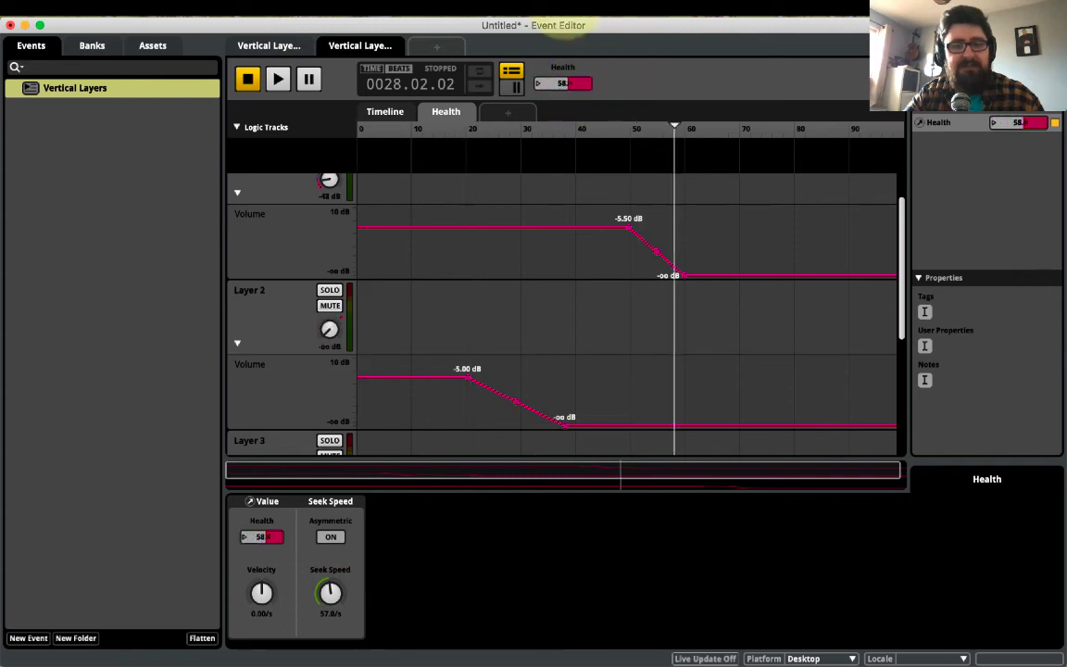
pyautogui.moveTo(572, 81); pyautogui.dragTo(612, 82)
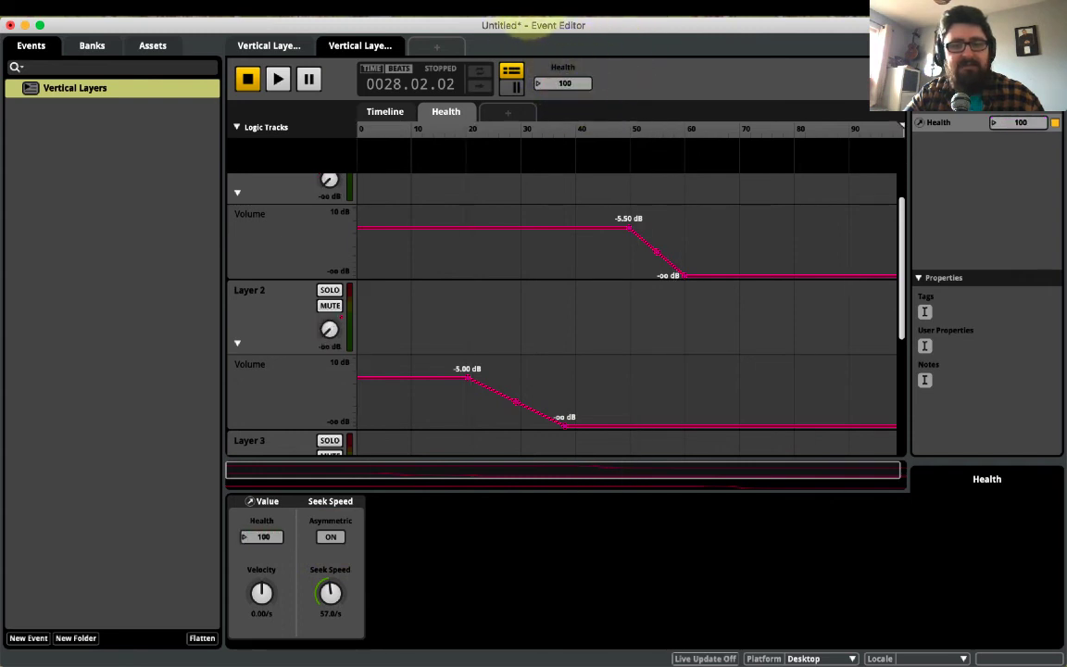
pyautogui.click(278, 79)
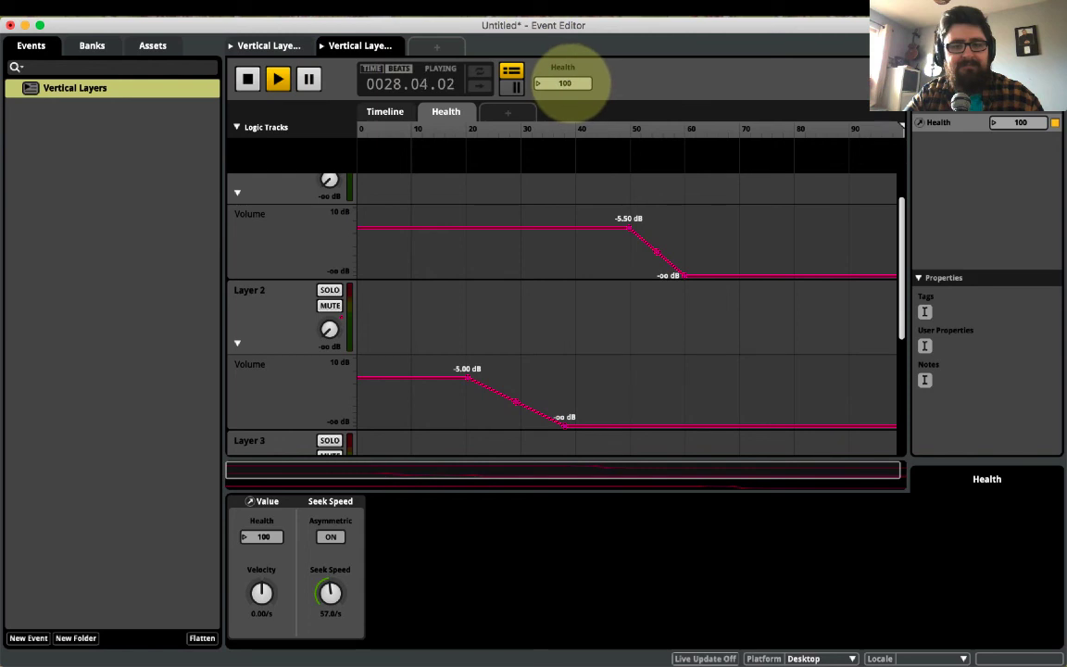
pyautogui.moveTo(564, 84); pyautogui.dragTo(964, 585)
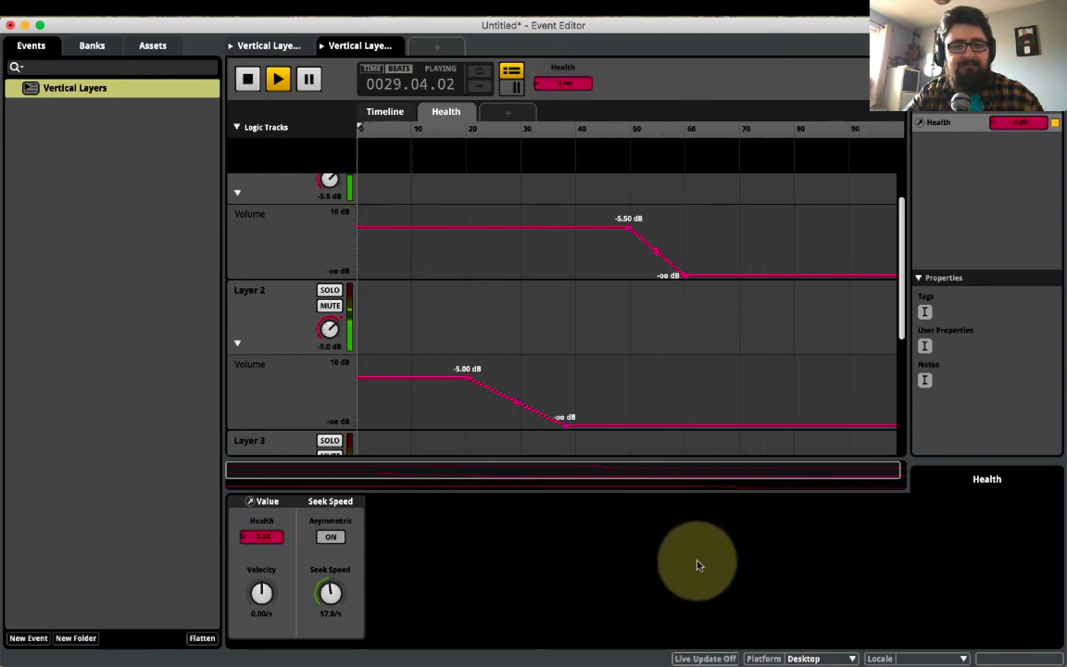
pyautogui.click(247, 79)
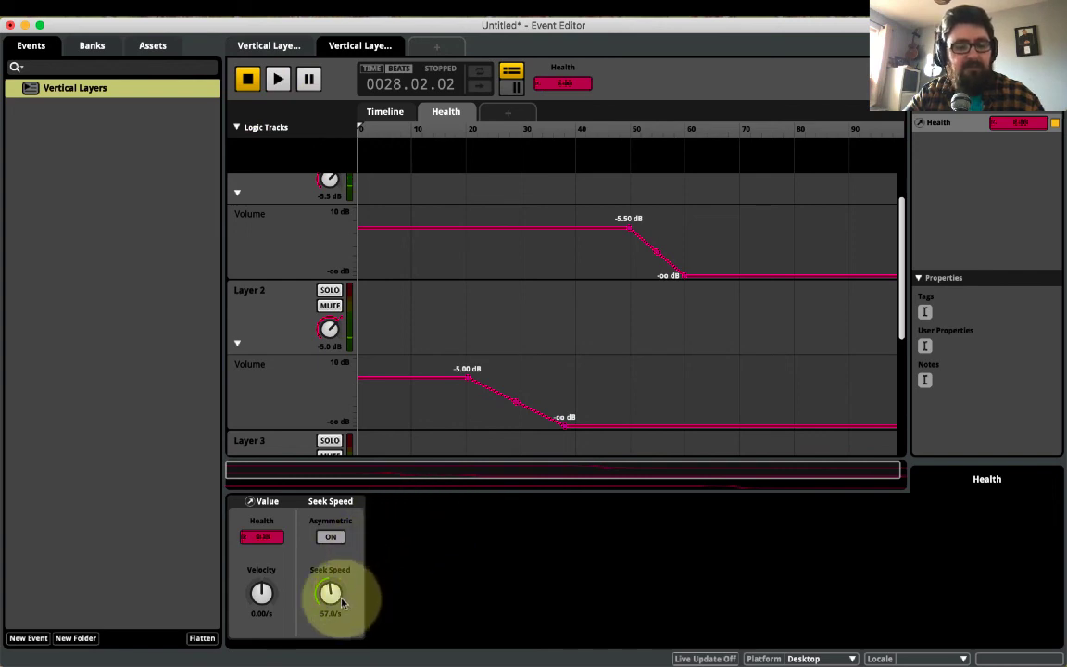
# Set seek speed to Instant and enable Asymmetric: Instant ascending, 10.8/s descending
pyautogui.moveTo(345, 634); pyautogui.dragTo(441, 643)
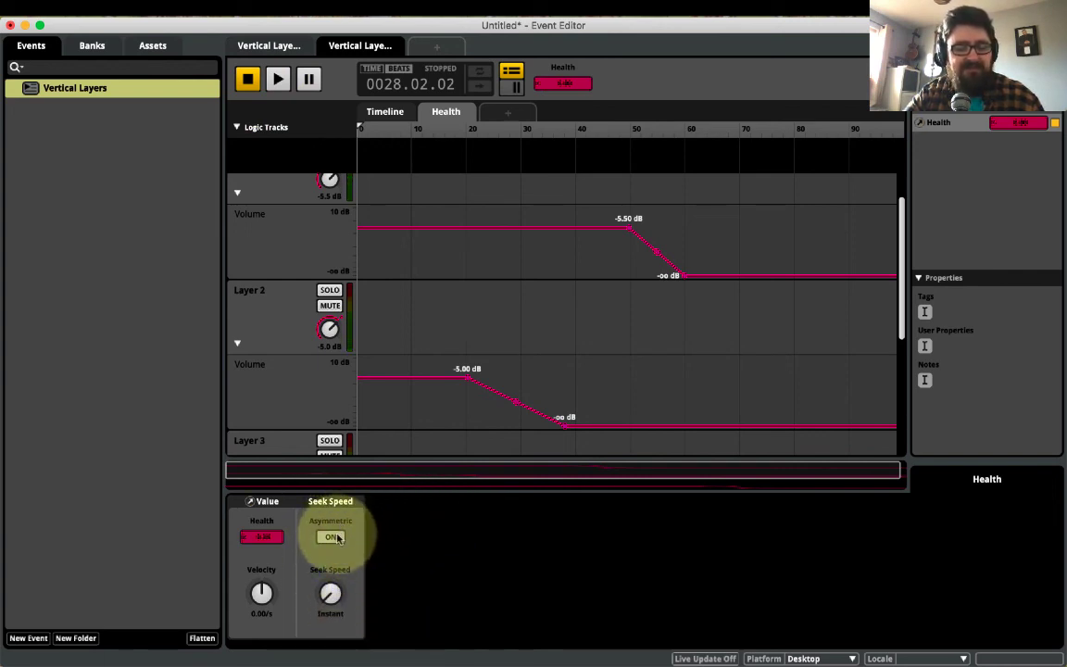
pyautogui.click(332, 537)
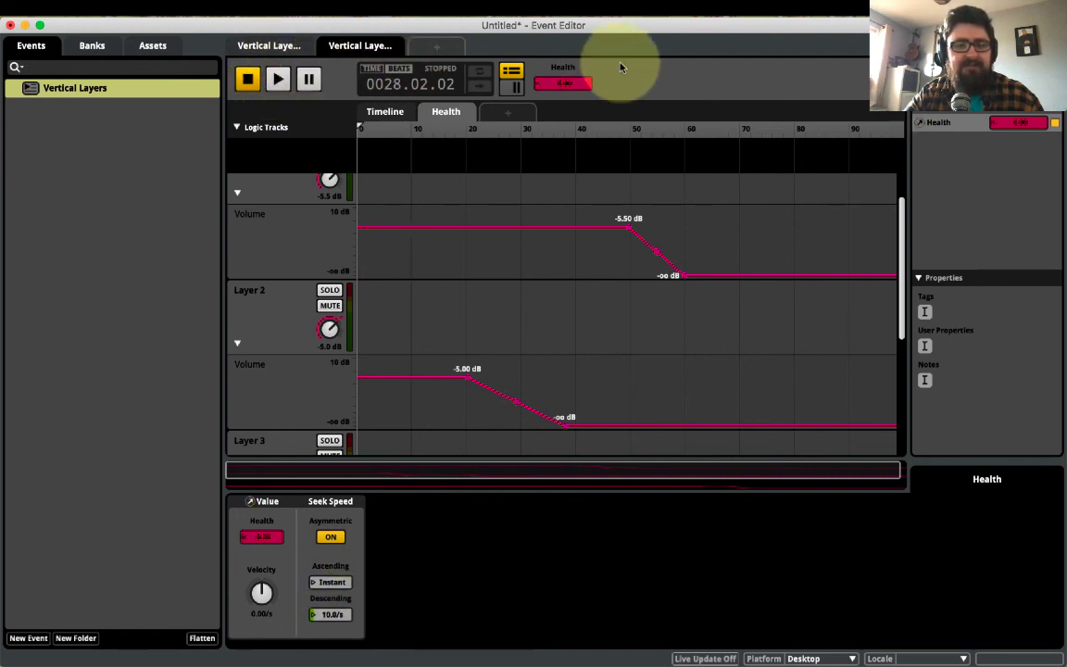
# Raise Health to about 55, then lower it to hear the gradual 10.8/s descent
pyautogui.moveTo(581, 82)
pyautogui.mouseDown()
pyautogui.moveTo(577, 71)
pyautogui.moveTo(598, 67)
pyautogui.mouseUp()
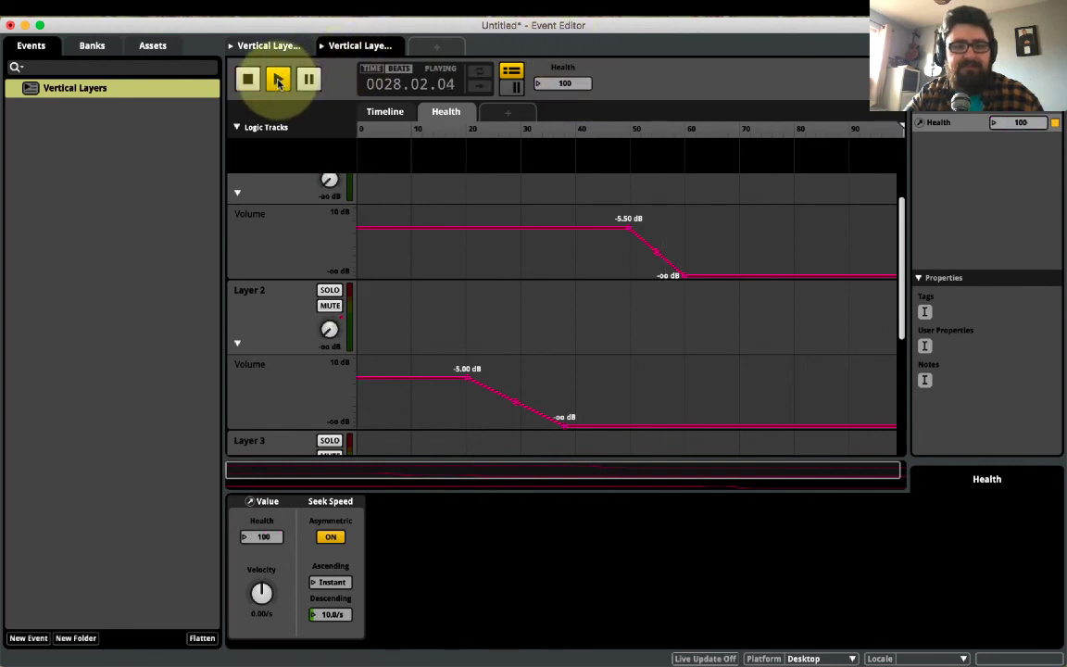
pyautogui.moveTo(571, 84); pyautogui.dragTo(752, 400)
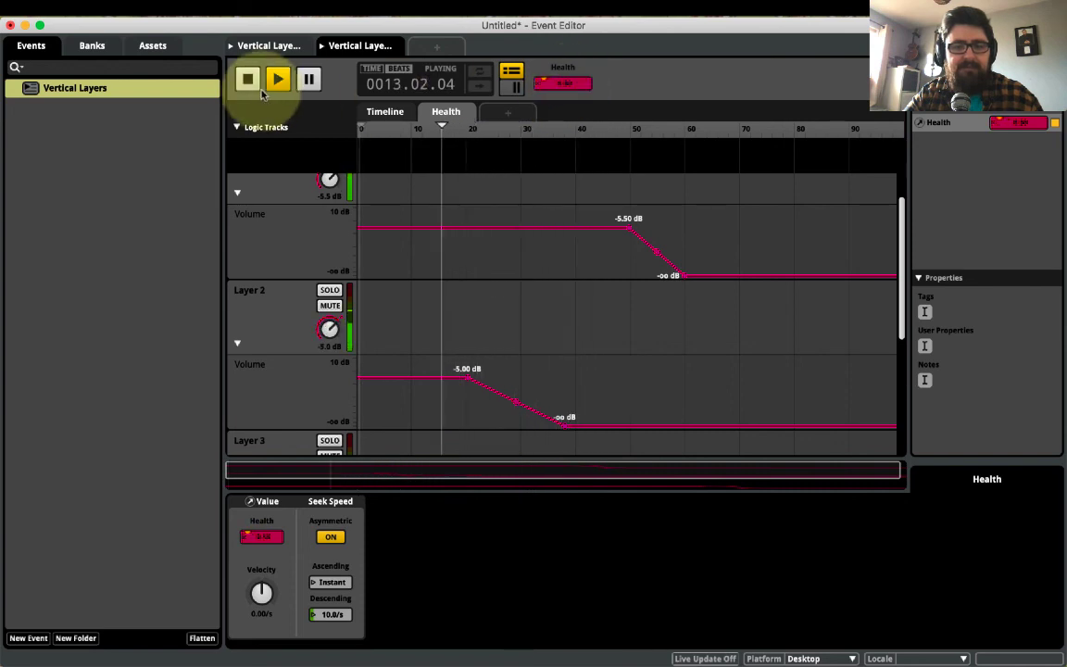
pyautogui.click(249, 80)
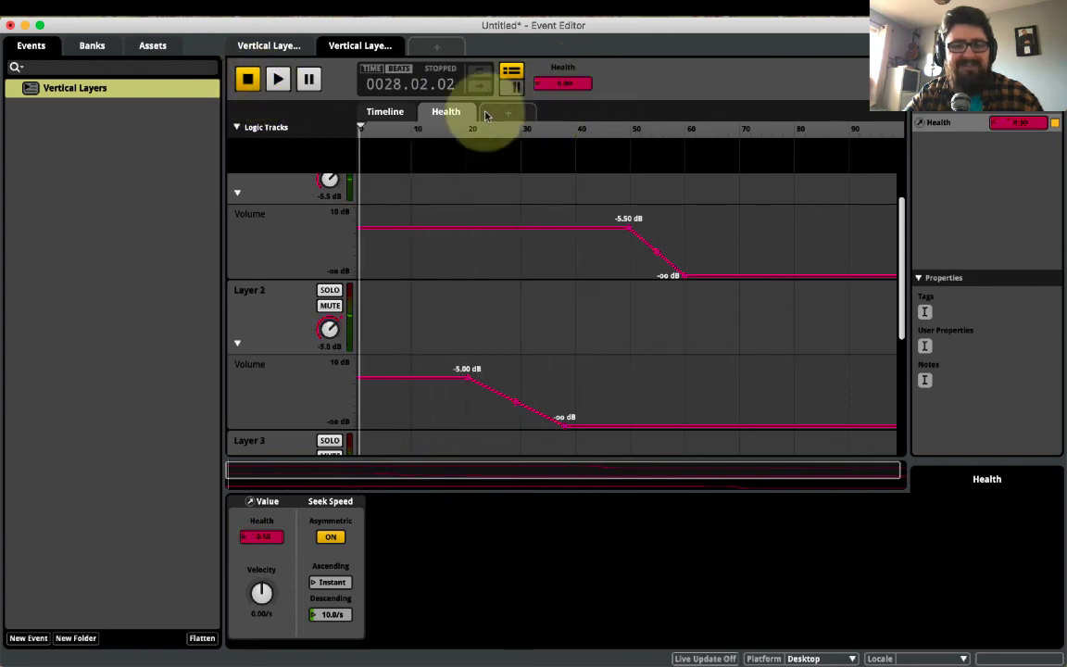
# Replay, jump Health instantly to 100, then collapse Layer 1's volume lane on the timeline
pyautogui.click(281, 80)
pyautogui.click(574, 81)
pyautogui.moveTo(575, 82); pyautogui.dragTo(500, 24)
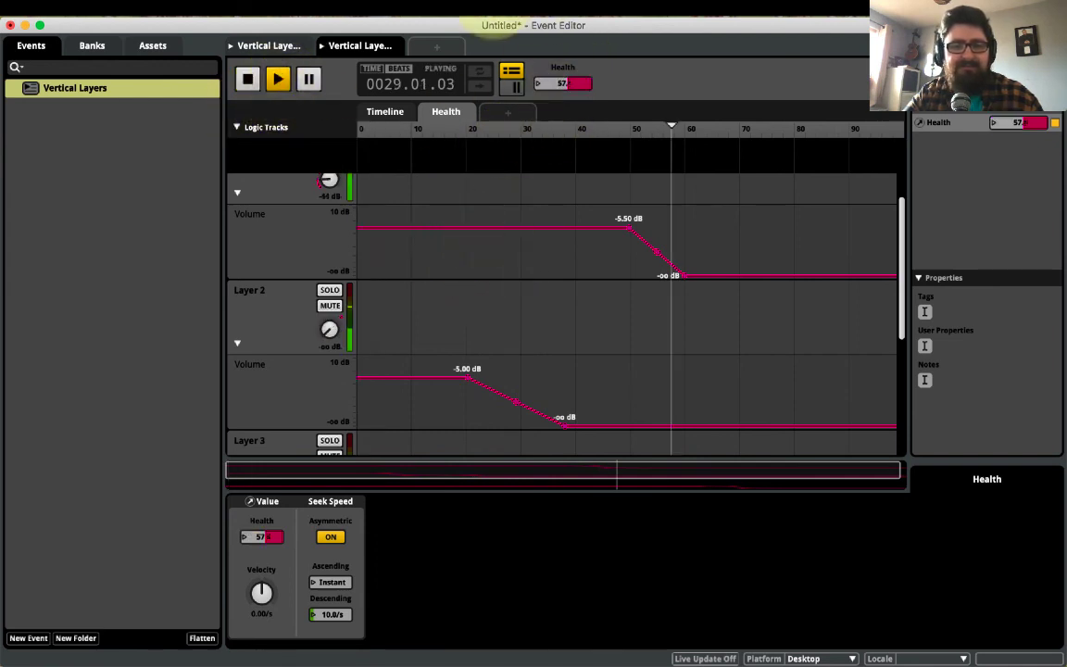
pyautogui.click(573, 85)
pyautogui.moveTo(575, 82); pyautogui.dragTo(560, 25)
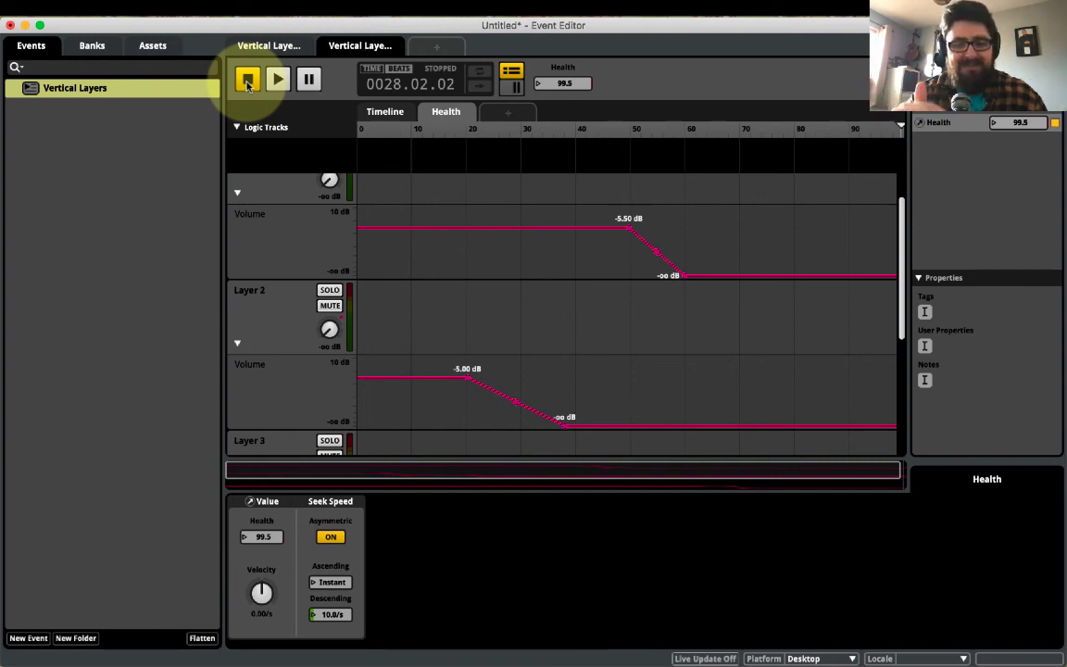
pyautogui.click(384, 111)
pyautogui.click(236, 237)
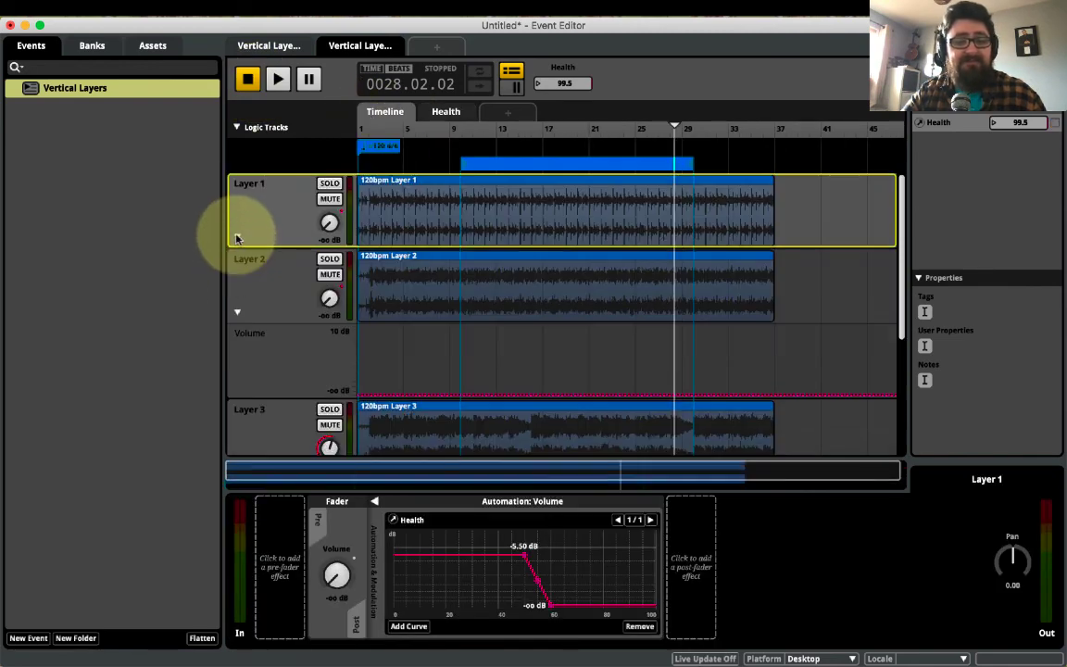